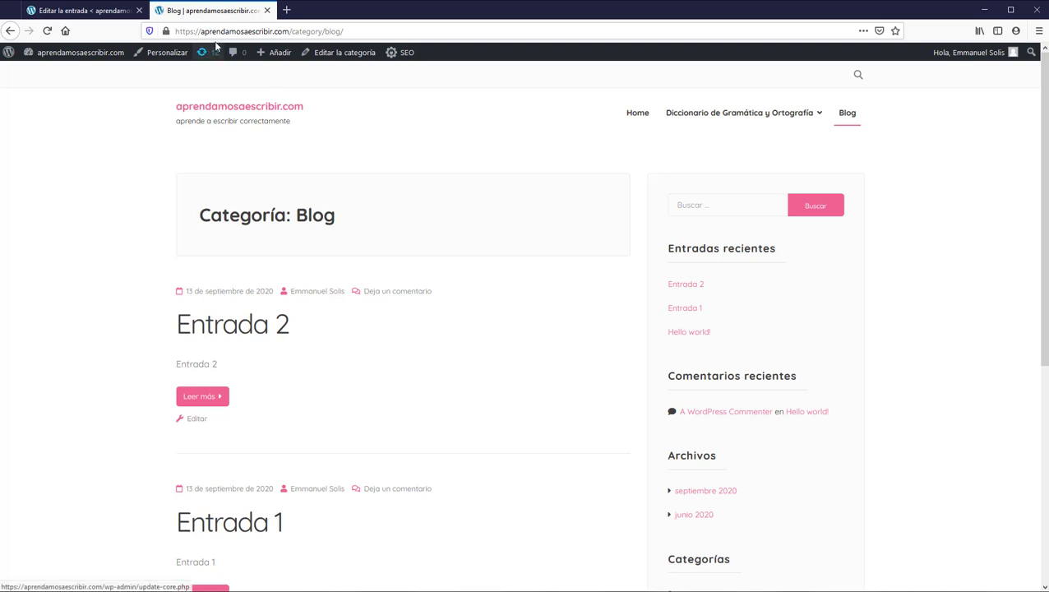
pyautogui.moveTo(347, 31); pyautogui.dragTo(270, 31)
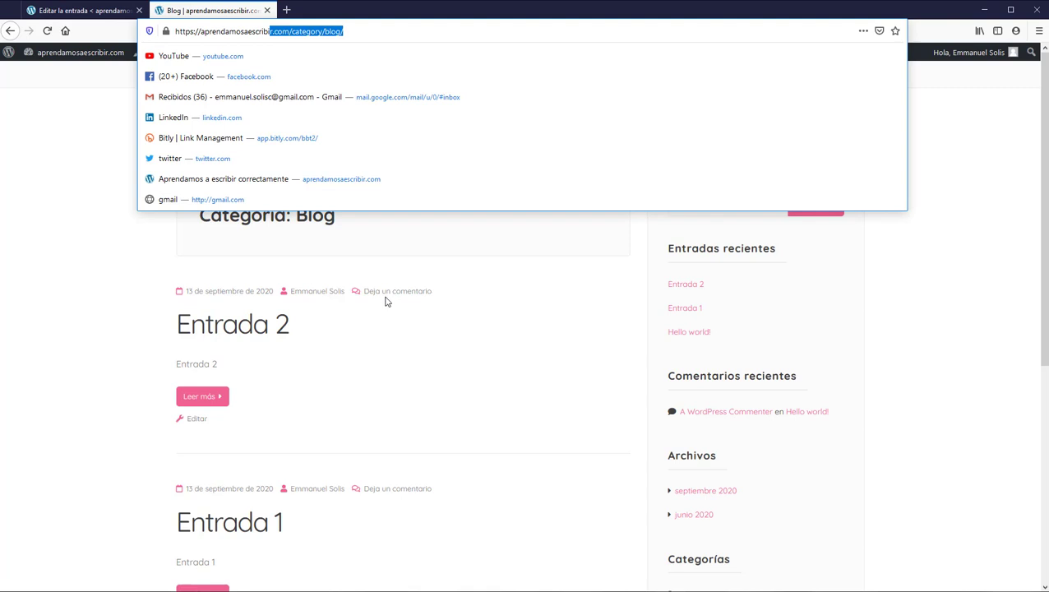
pyautogui.click(114, 318)
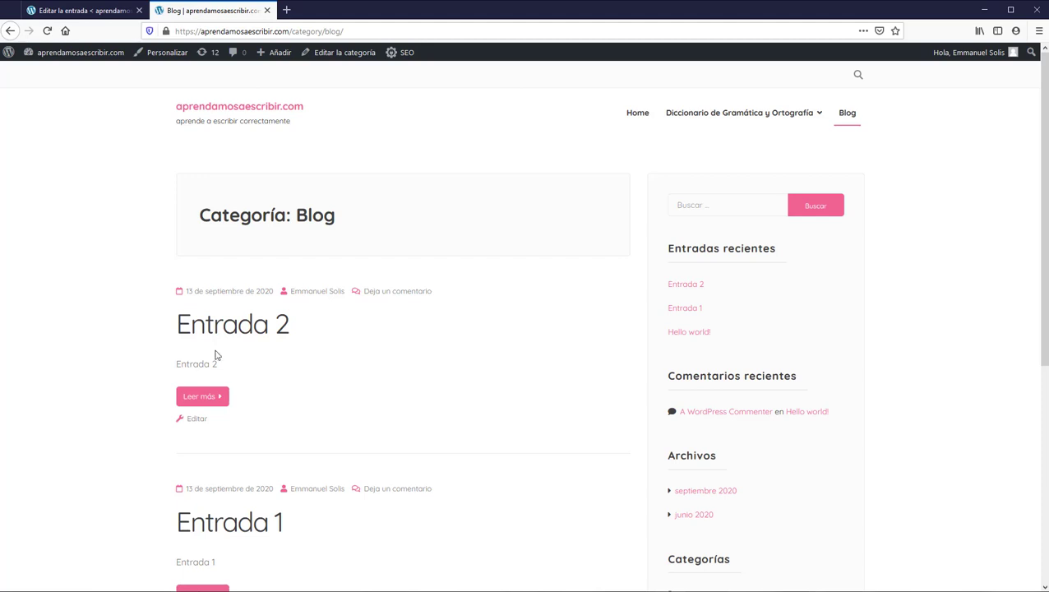
# Create a new page titled "Blog" with no content and publish it.
pyautogui.click(83, 11)
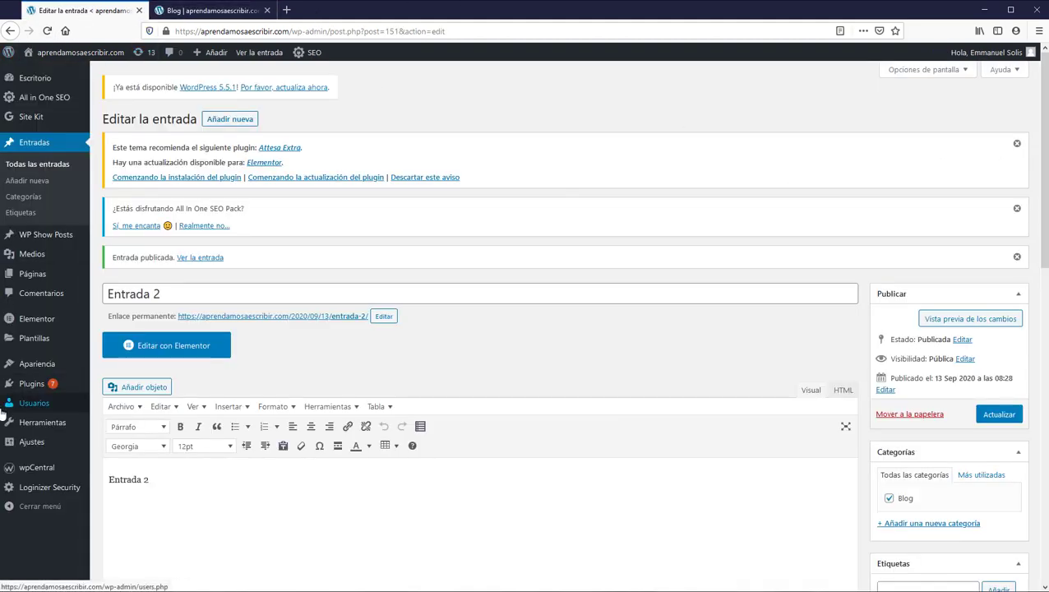
pyautogui.moveTo(45, 85)
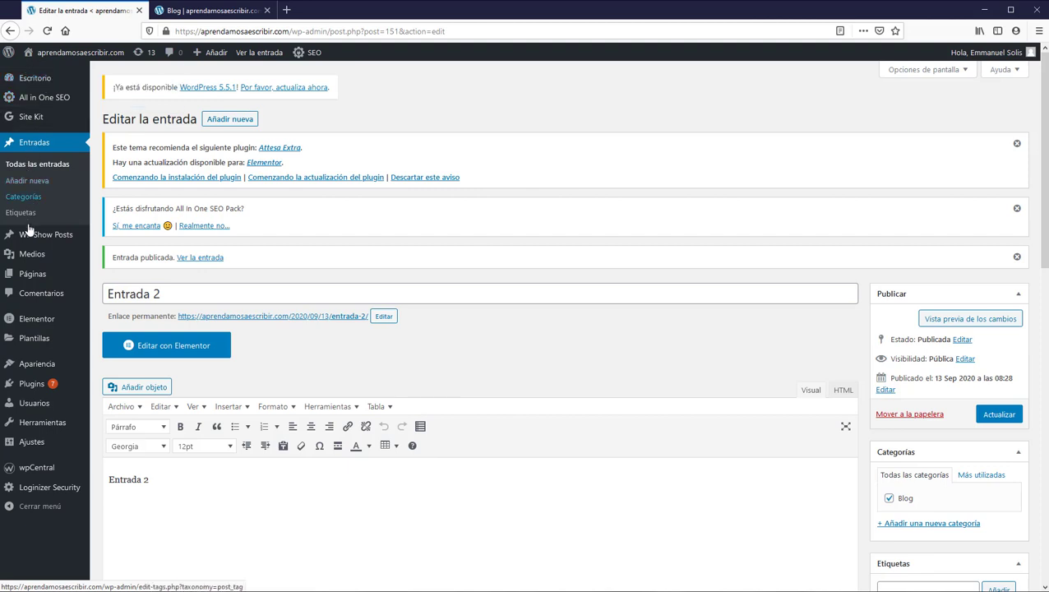
pyautogui.click(30, 277)
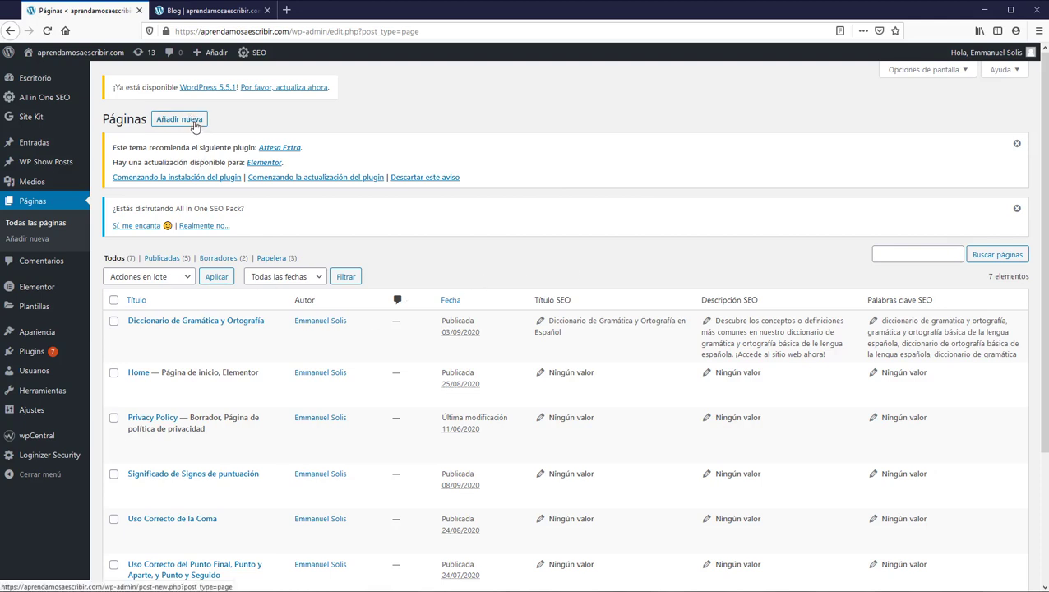
pyautogui.click(194, 124)
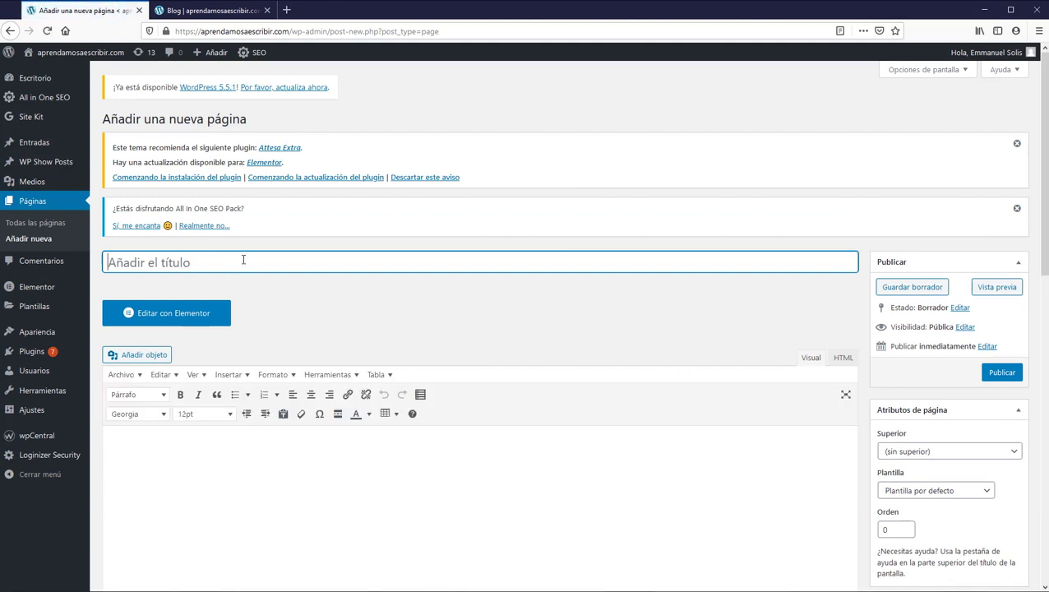
pyautogui.write('Blog')
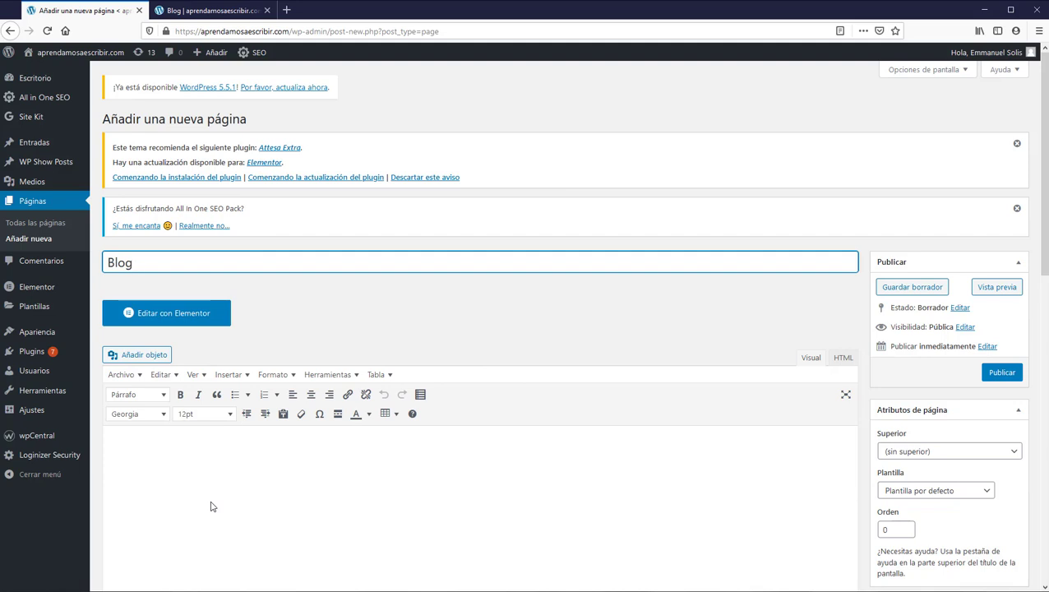
pyautogui.click(1008, 377)
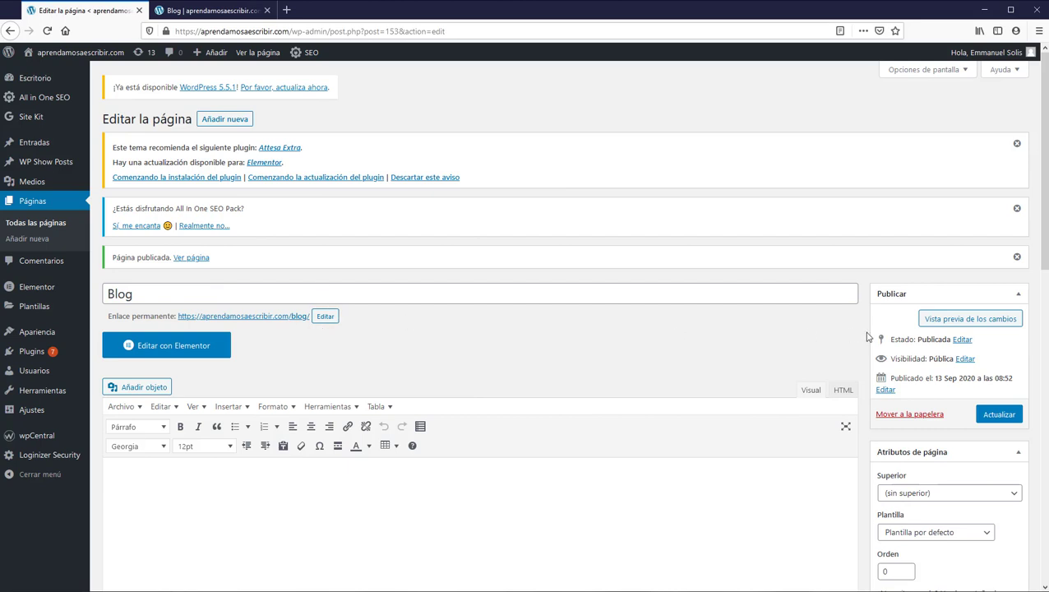
# Preview the published Blog page and look through its content.
pyautogui.click(948, 332)
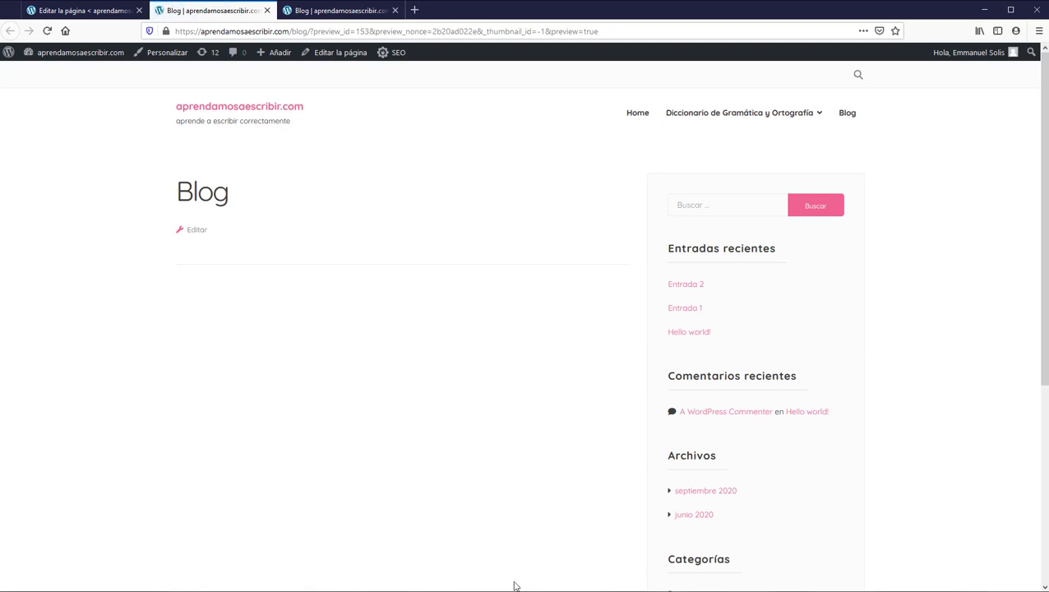
pyautogui.scroll(-4, 630, 478)
pyautogui.scroll(4, 716, 426)
# In the reading settings, assign Blog as the posts page (Página de entradas) and save the changes.
pyautogui.click(102, 12)
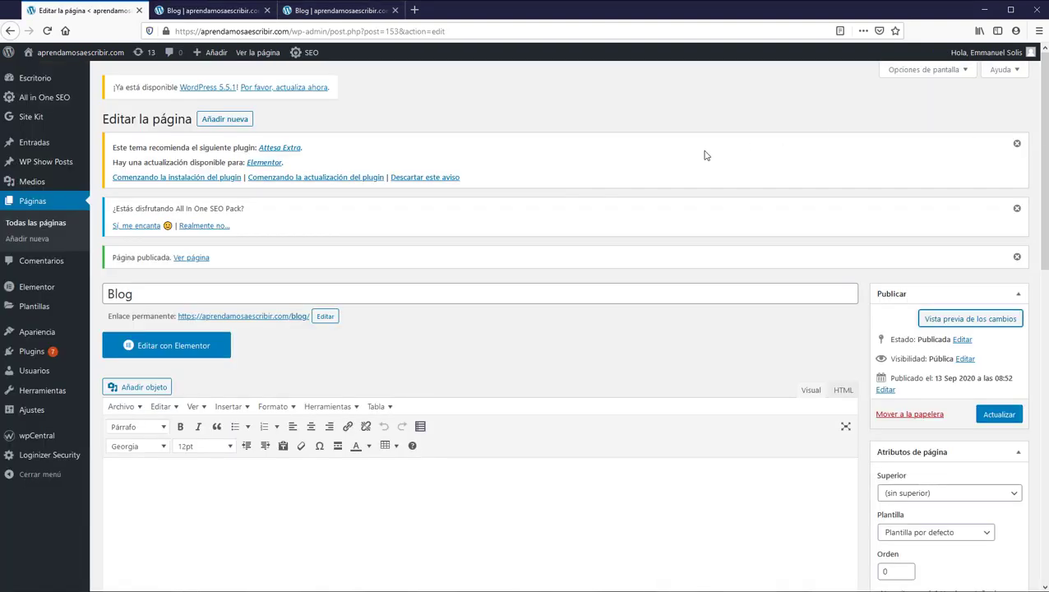
pyautogui.moveTo(29, 385)
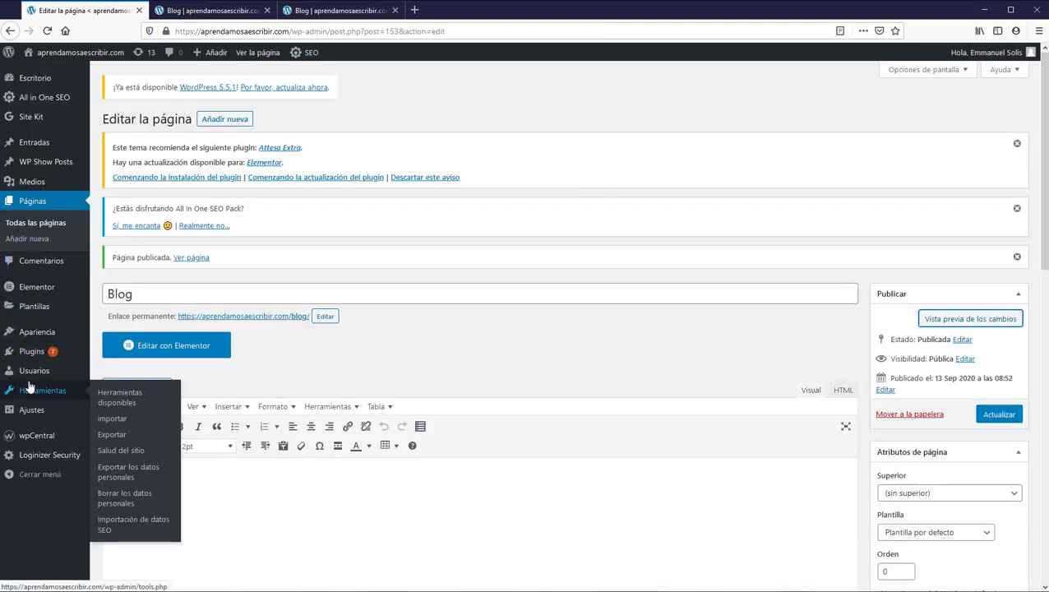
pyautogui.click(28, 416)
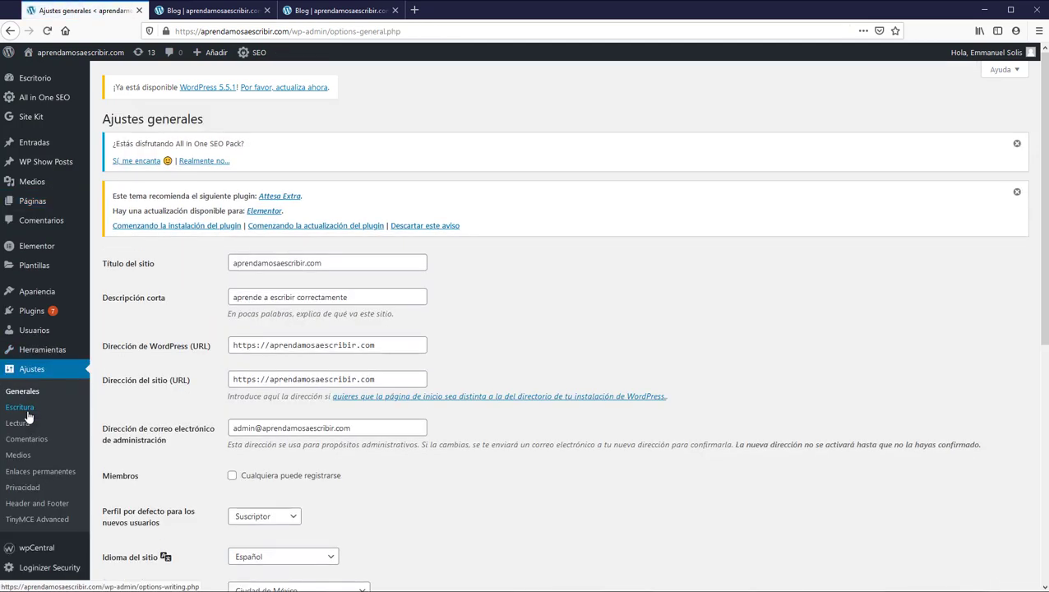
pyautogui.click(30, 410)
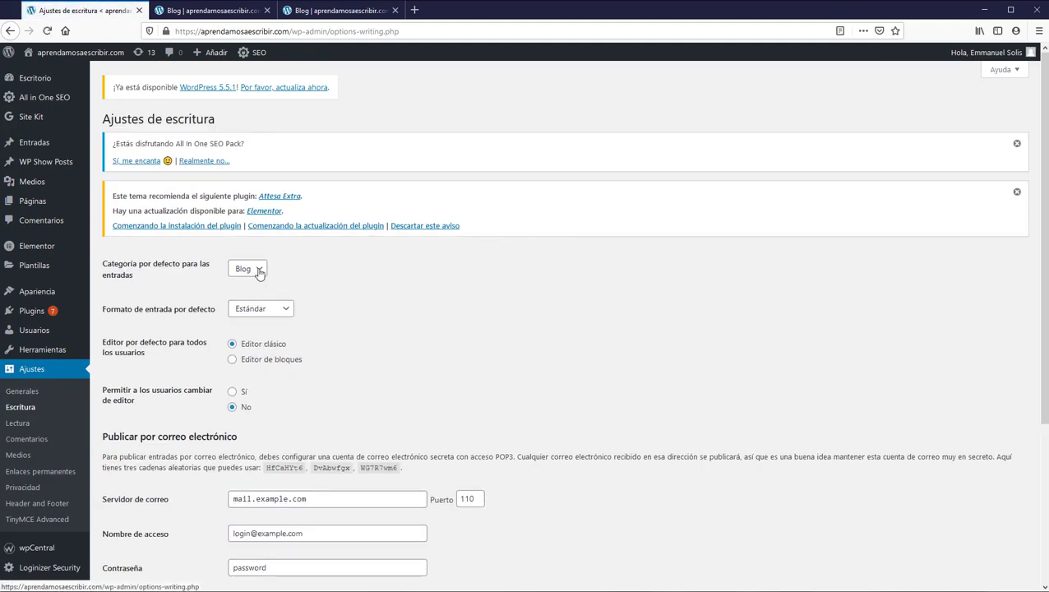
pyautogui.click(28, 426)
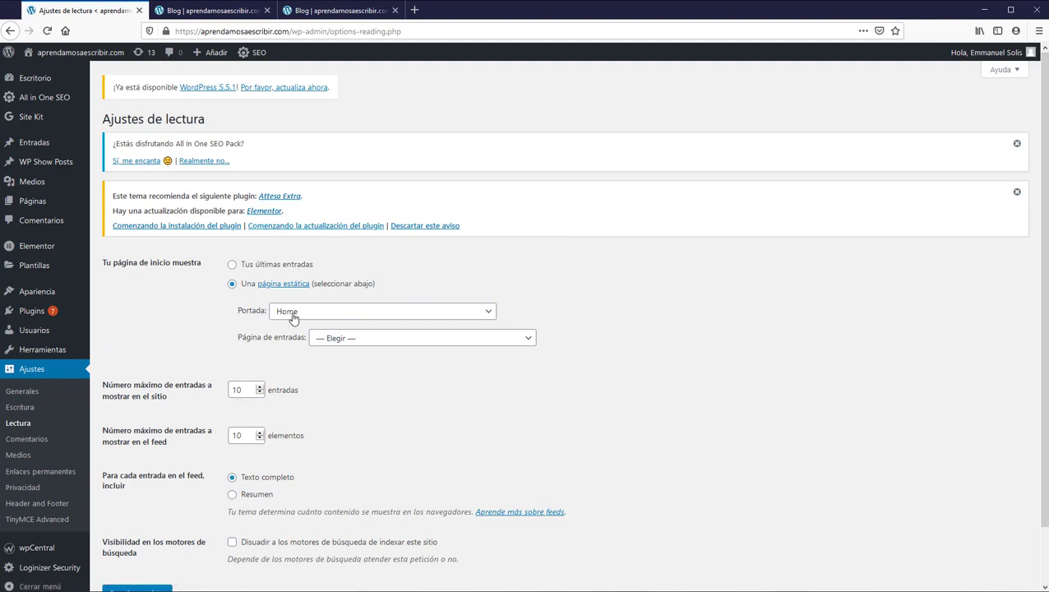
pyautogui.click(529, 339)
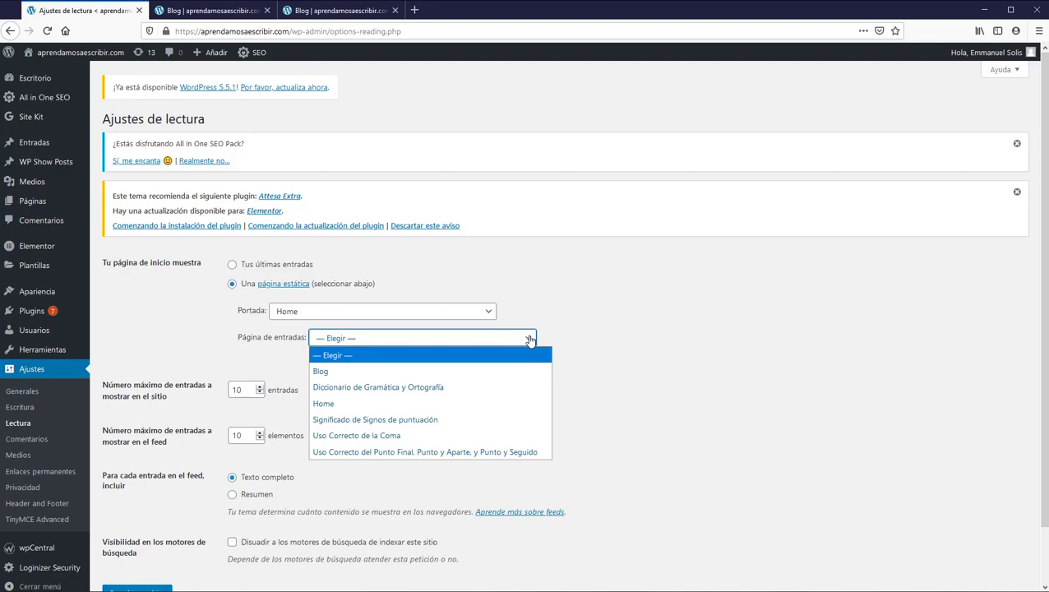
pyautogui.click(417, 371)
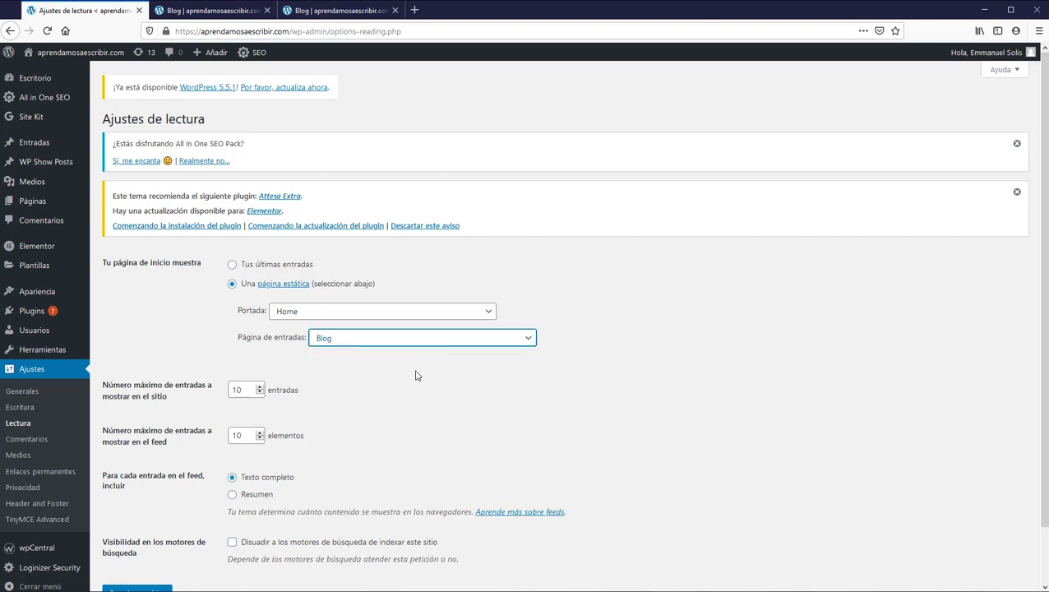
pyautogui.scroll(-2, 417, 380)
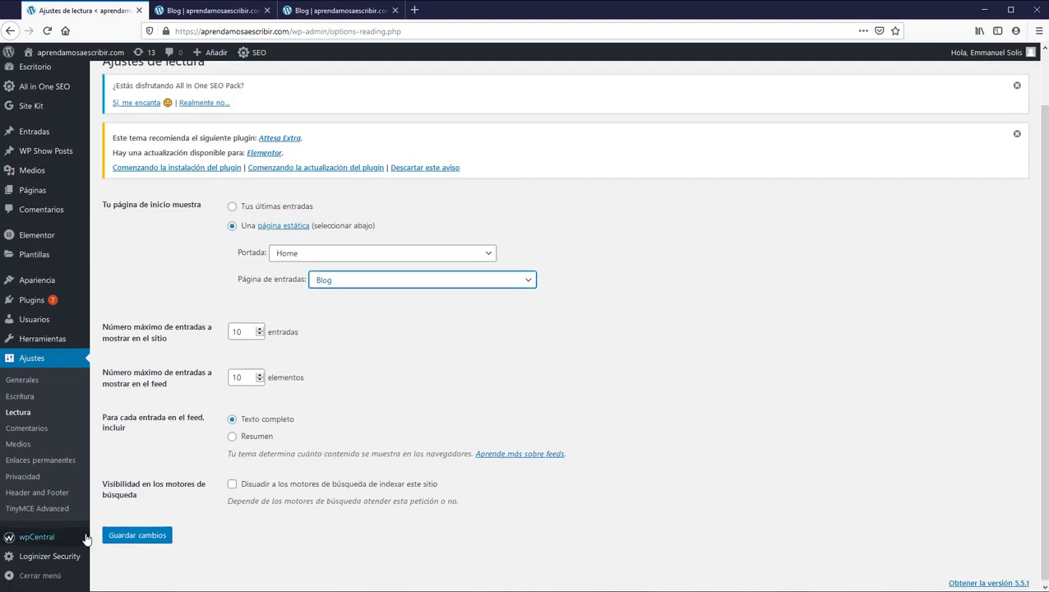
pyautogui.click(129, 536)
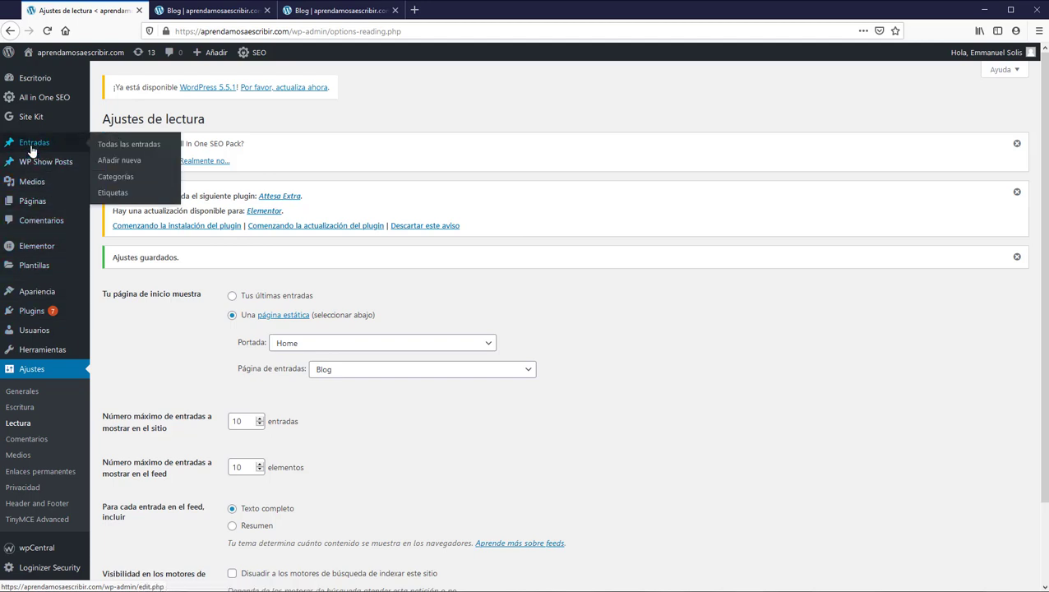
# Check the page list for the roles assigned to the Blog and Home pages.
pyautogui.click(32, 204)
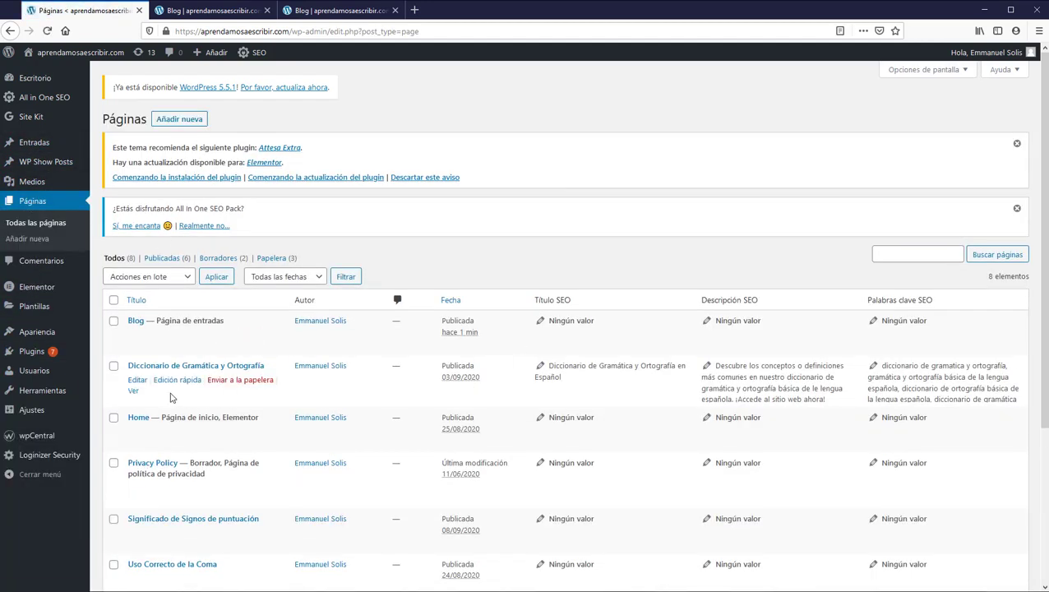
pyautogui.scroll(-3, 171, 398)
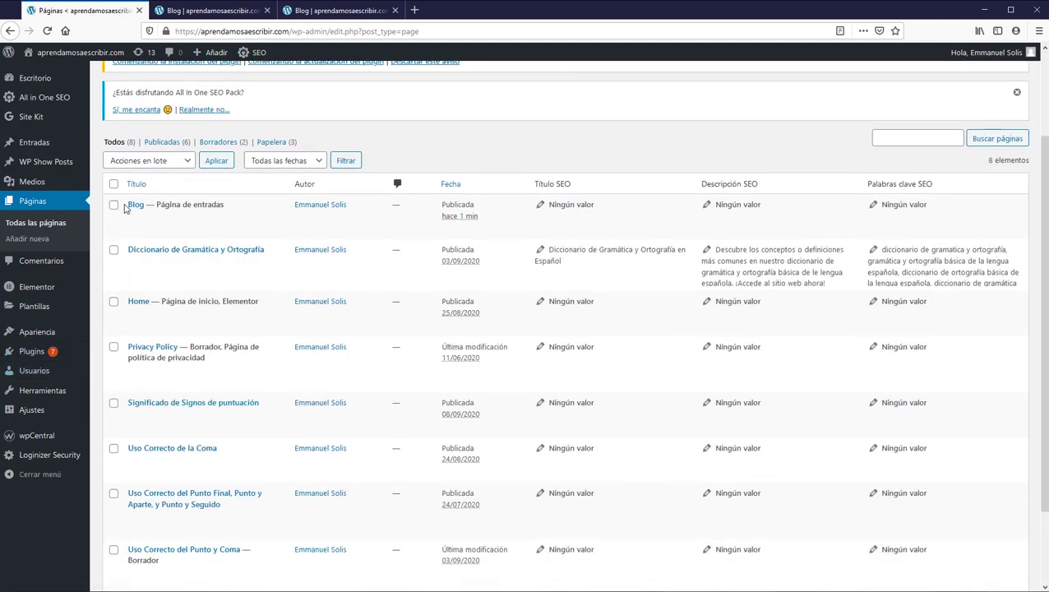
pyautogui.moveTo(134, 214)
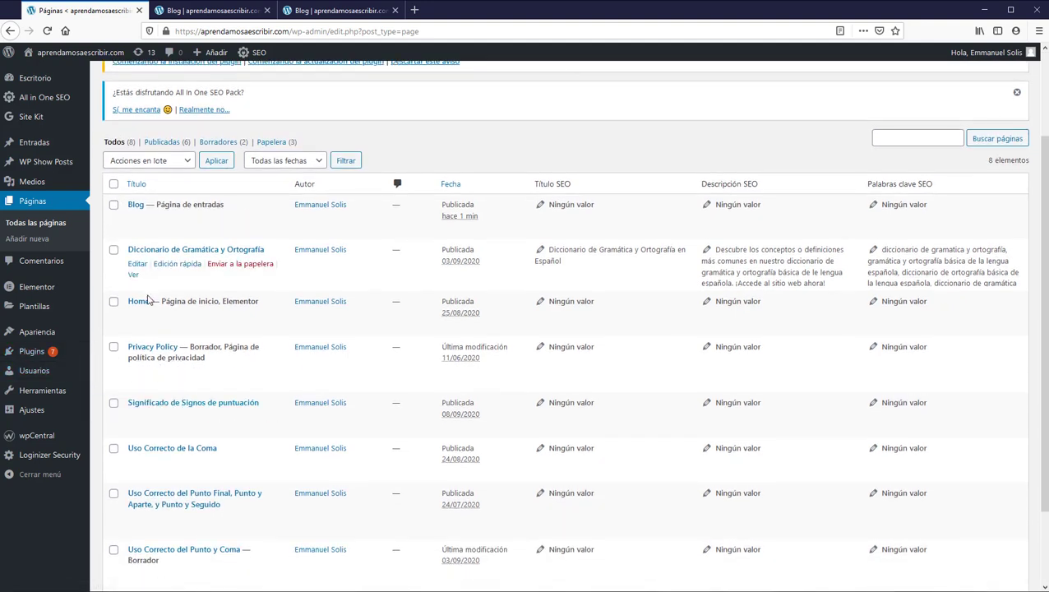
pyautogui.moveTo(215, 301)
pyautogui.moveTo(178, 217)
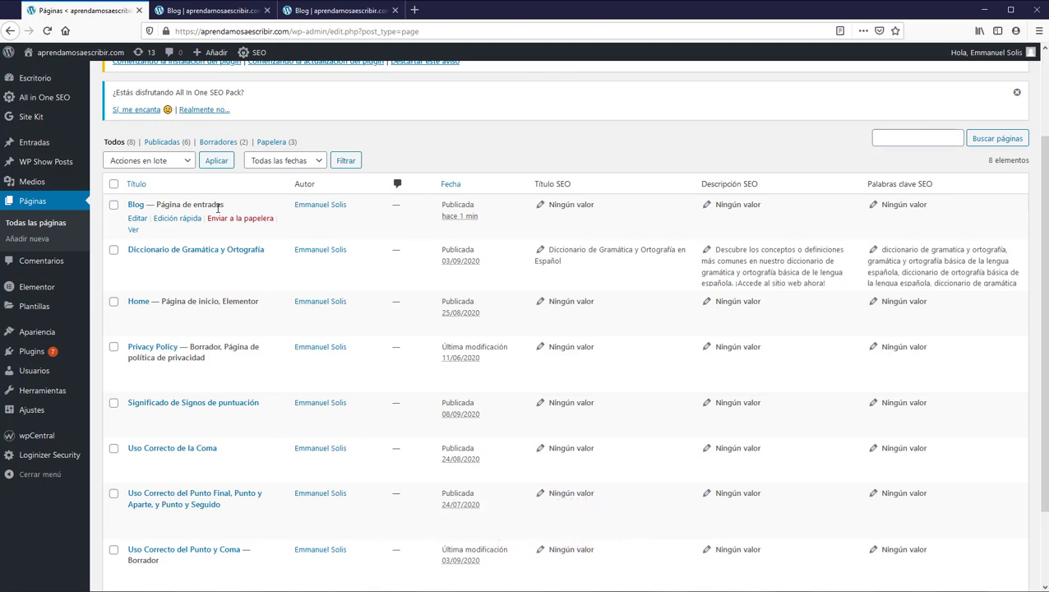
# Load the Blog page at aprendamosaescribir.com/blog/ by removing the preview parameters from its preview address.
pyautogui.click(340, 11)
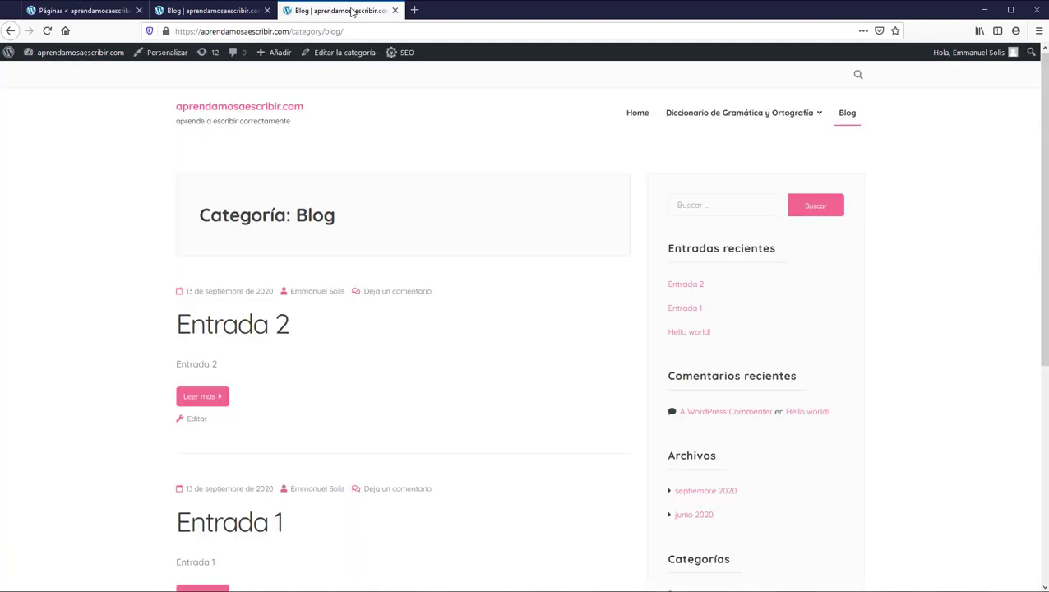
pyautogui.click(208, 11)
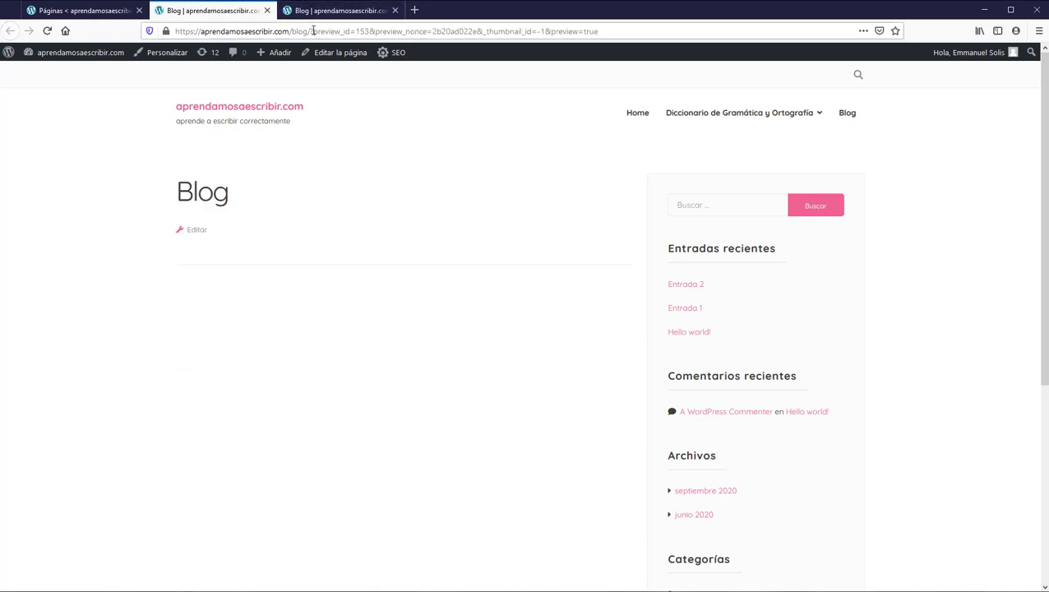
pyautogui.moveTo(313, 30); pyautogui.dragTo(740, 51)
pyautogui.press('BackSpace')
pyautogui.press('Return')
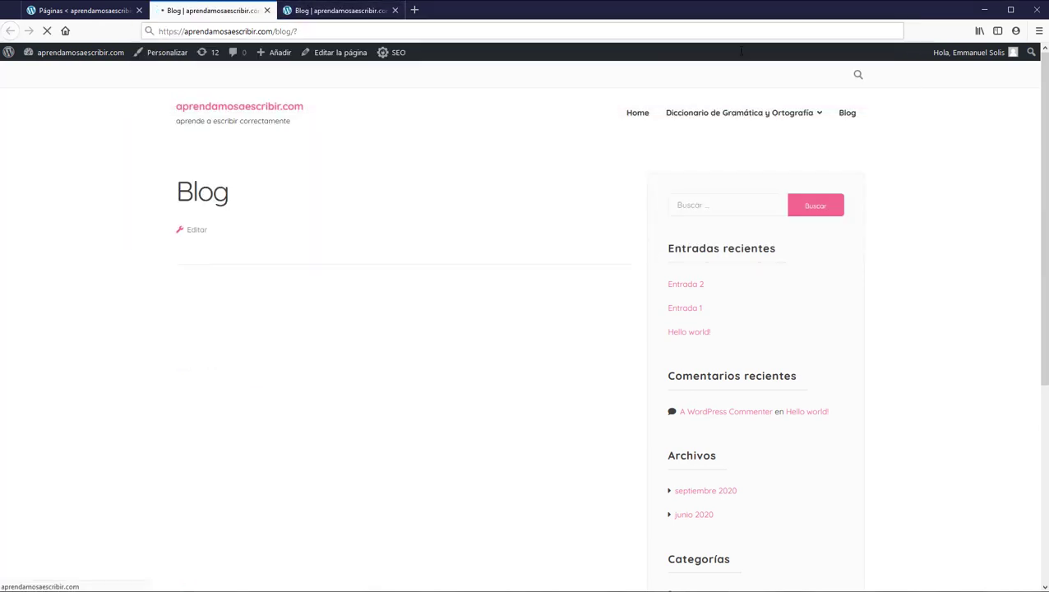
pyautogui.click(356, 31)
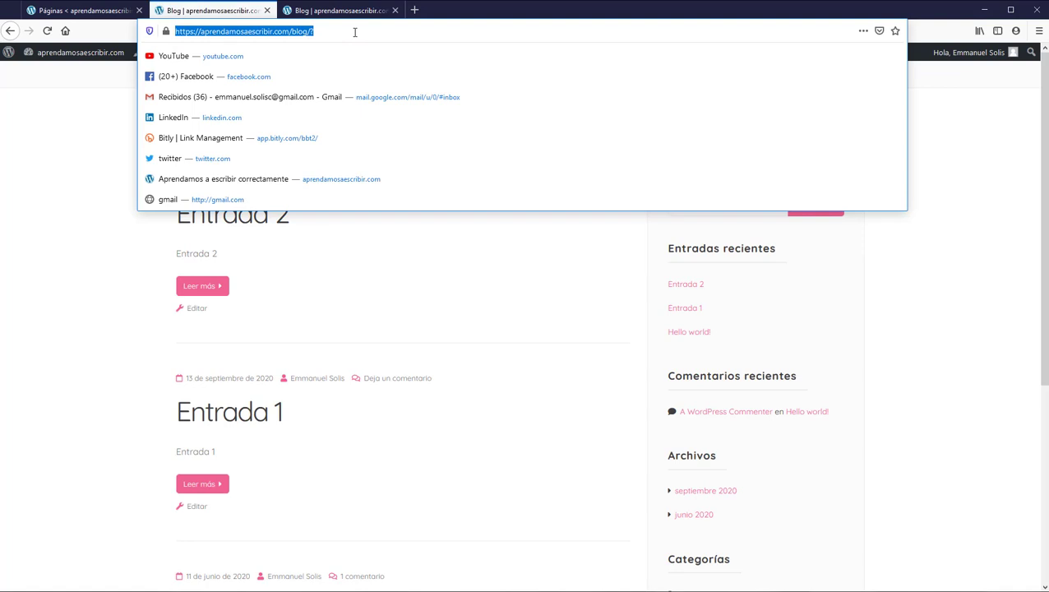
pyautogui.click(355, 31)
pyautogui.press('BackSpace')
pyautogui.press('Return')
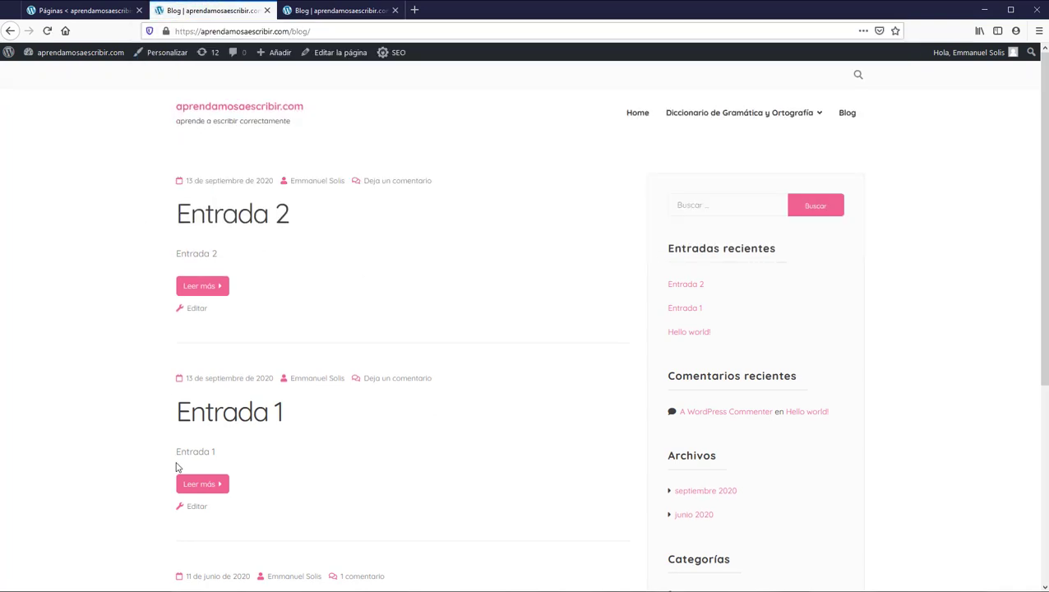
# Compare the post layout of the Blog category archive with that of the new Blog page.
pyautogui.click(344, 10)
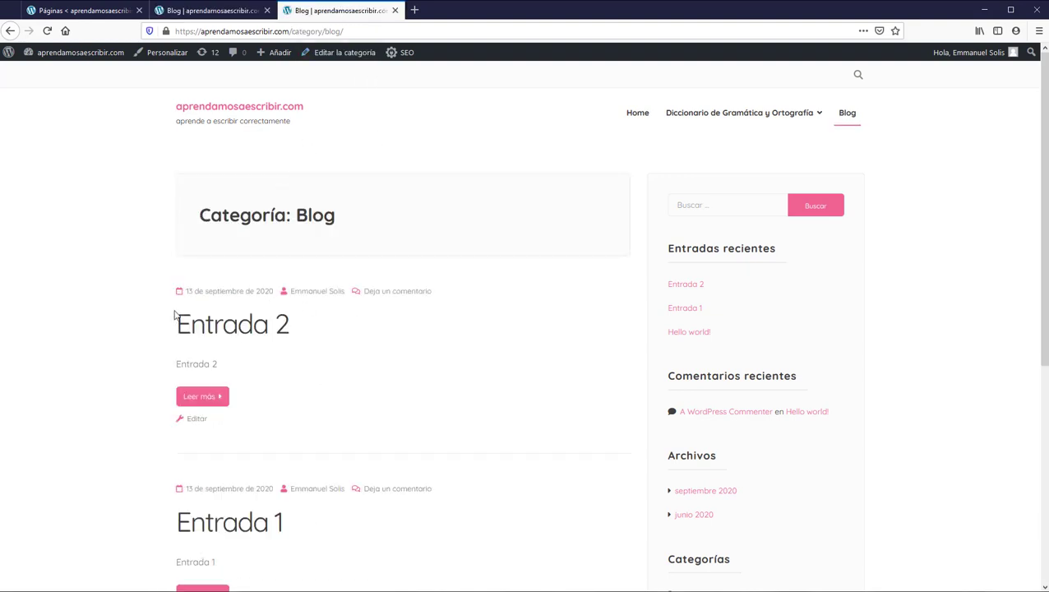
pyautogui.scroll(-2, 368, 515)
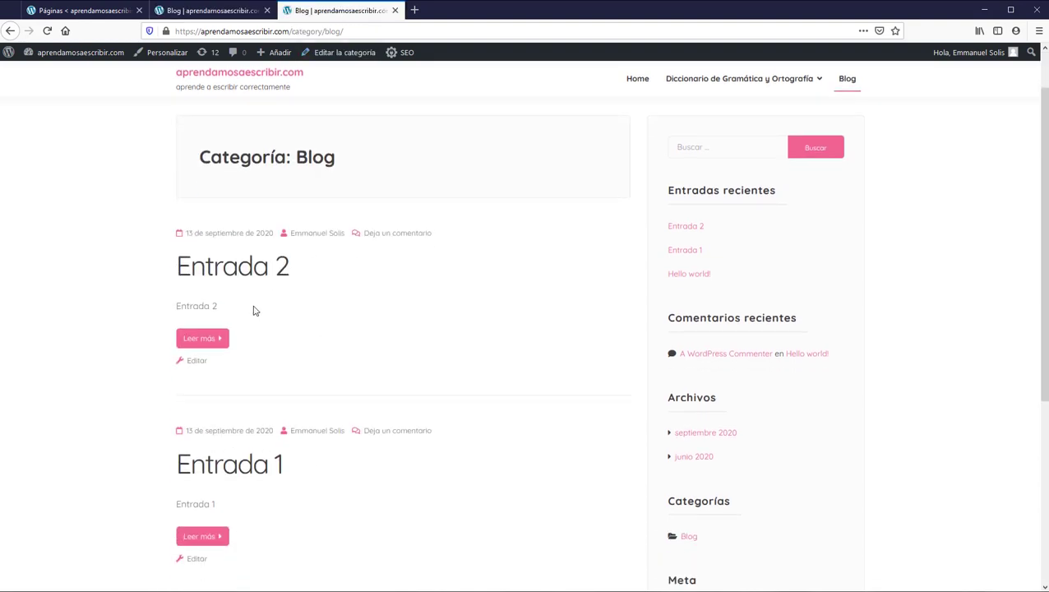
pyautogui.click(235, 10)
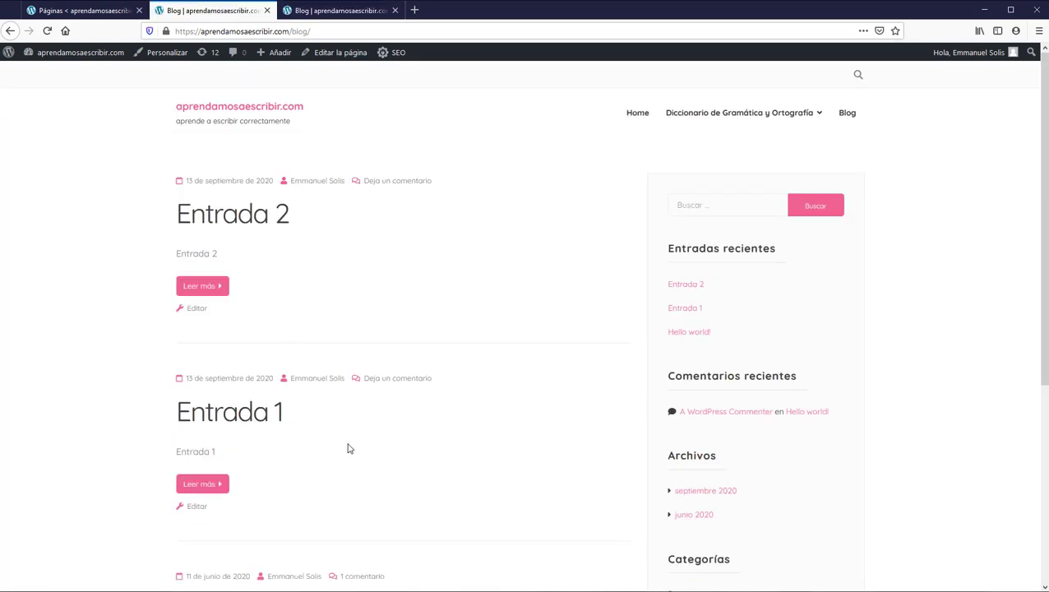
pyautogui.click(324, 10)
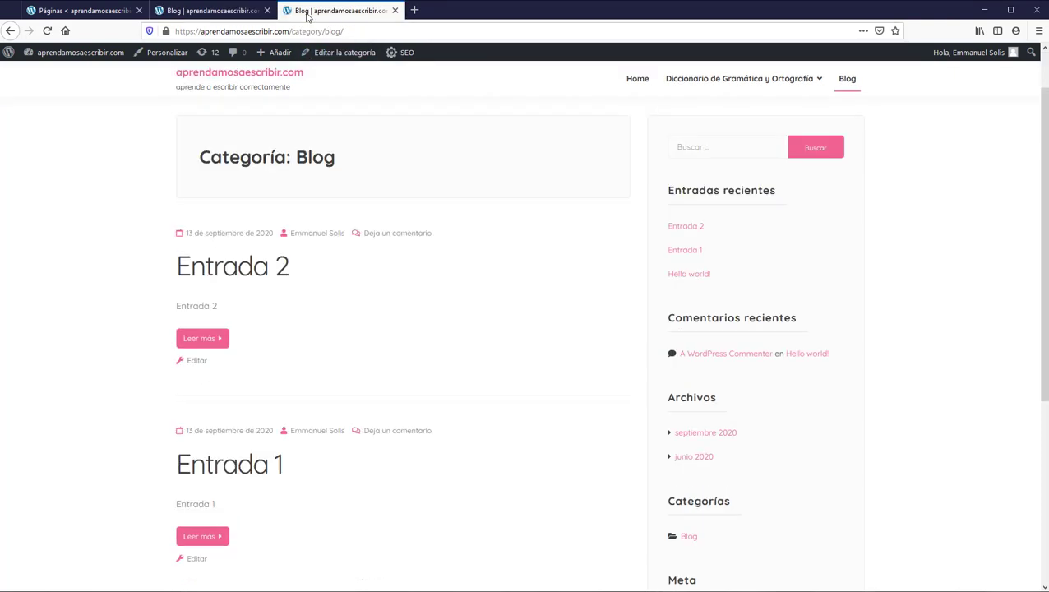
# Open the post "Entrada 1" for editing and go to its featured image section.
pyautogui.click(124, 12)
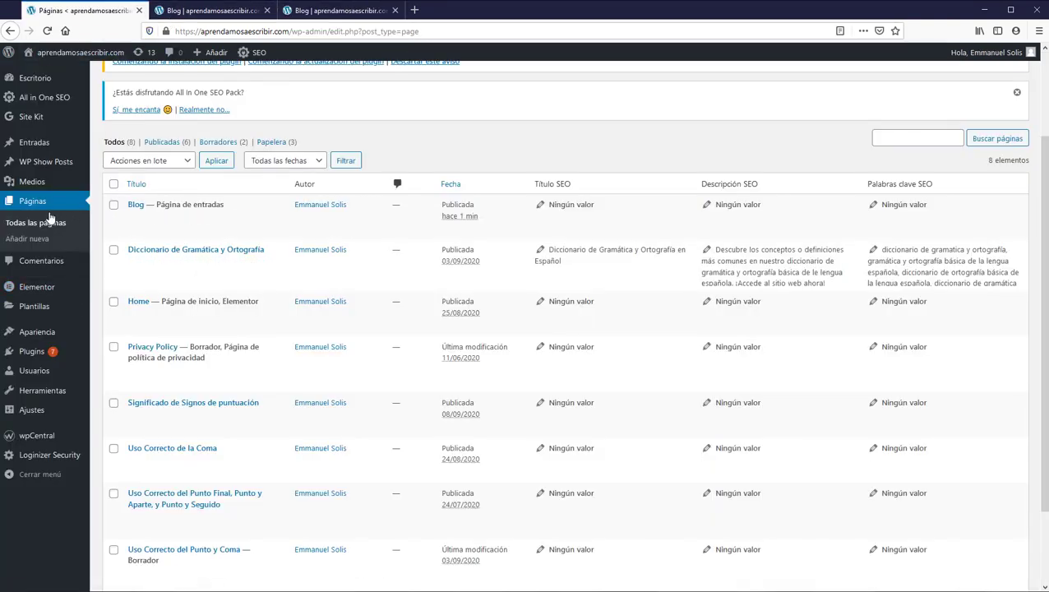
pyautogui.click(37, 144)
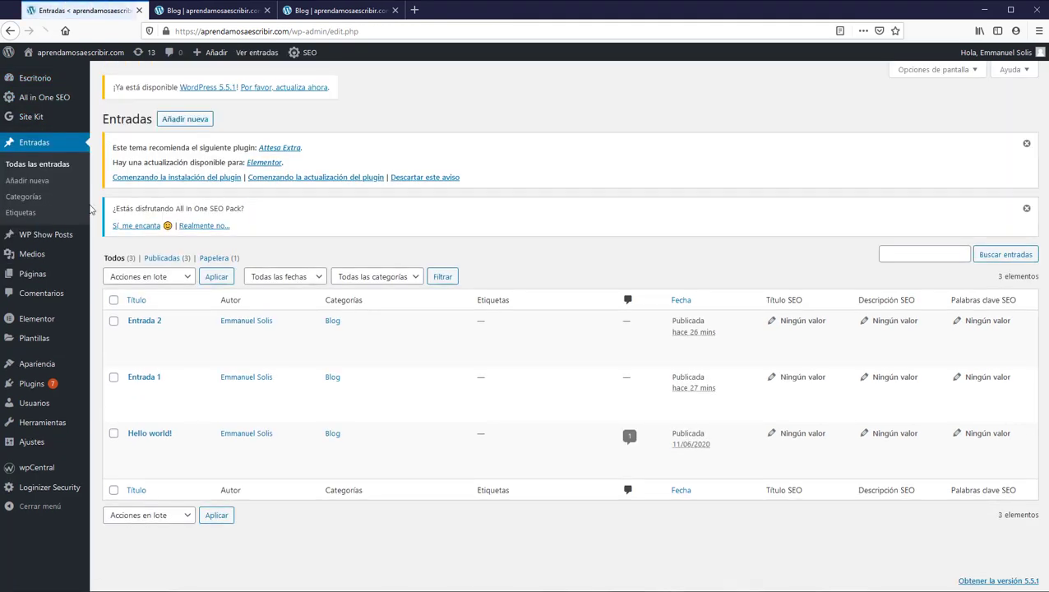
pyautogui.click(141, 393)
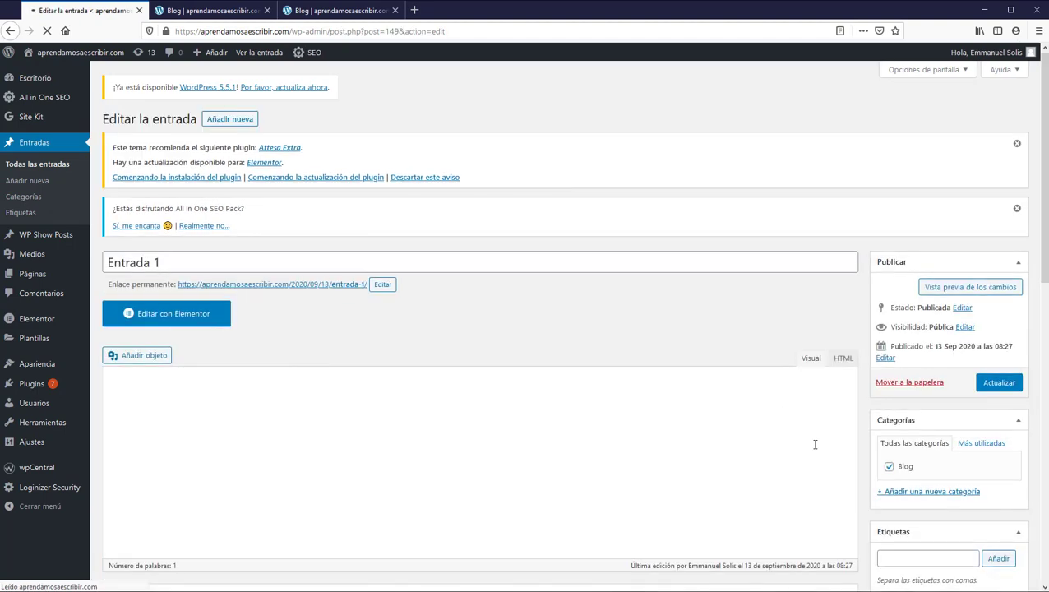
pyautogui.scroll(-2, 822, 444)
pyautogui.scroll(-4, 893, 446)
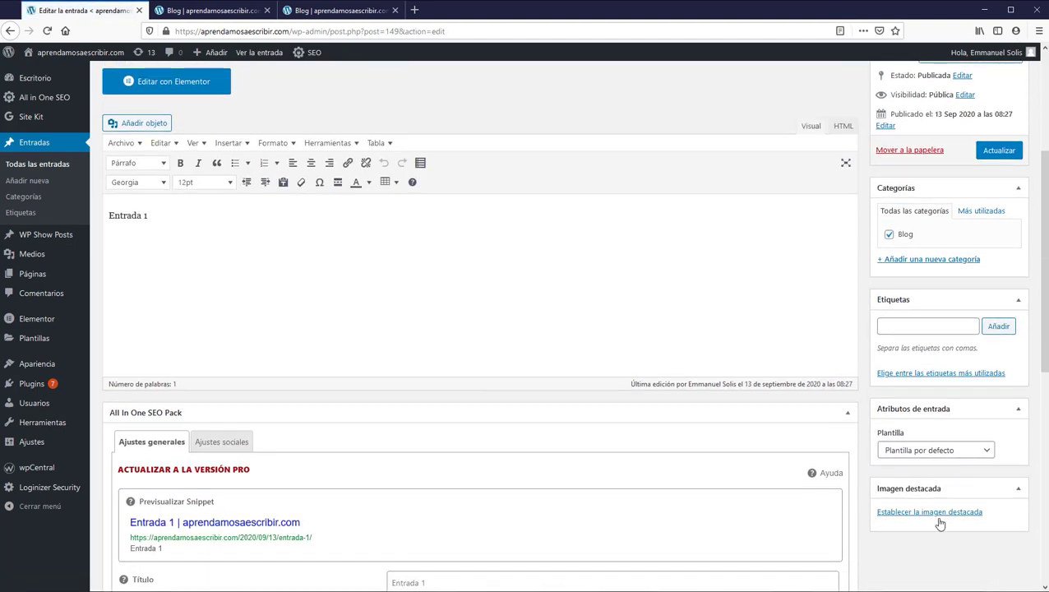
# Set the "Diccionario gramática y ortografía" library image as the featured image of Entrada 1 and update the post.
pyautogui.click(943, 513)
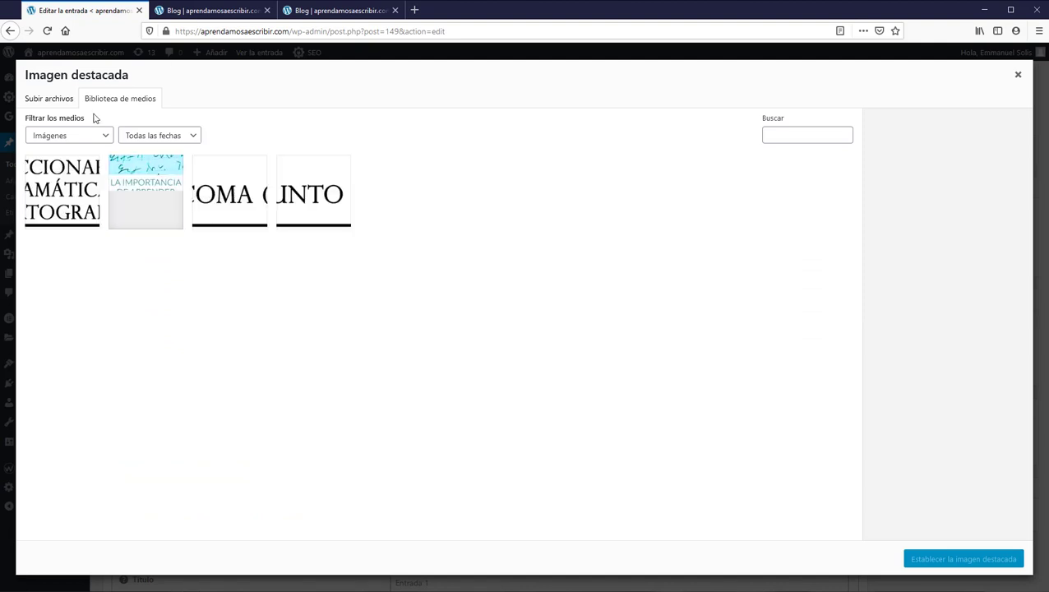
pyautogui.click(61, 189)
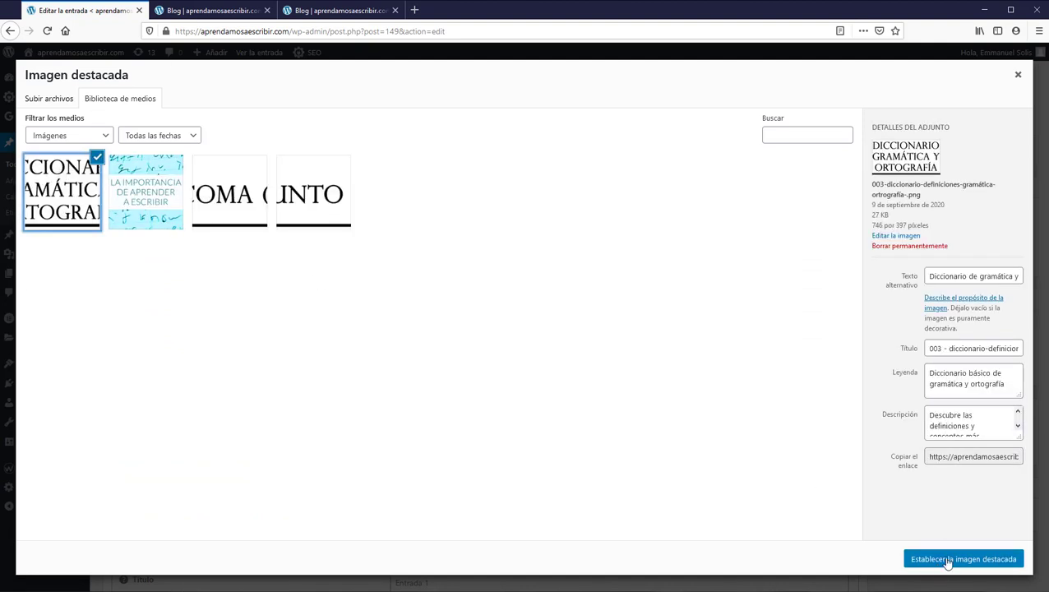
pyautogui.click(945, 560)
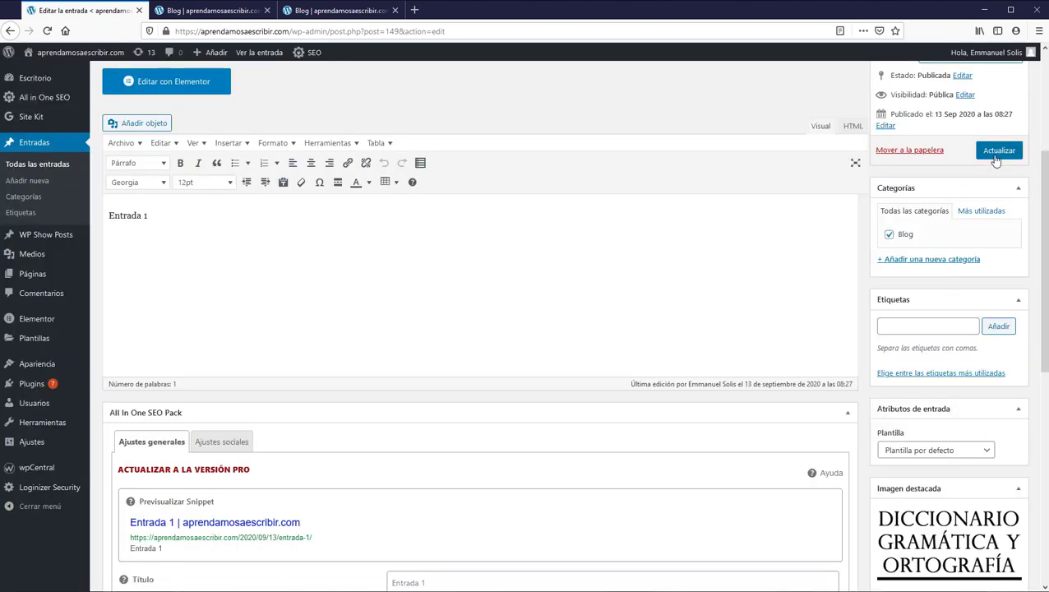
pyautogui.click(997, 156)
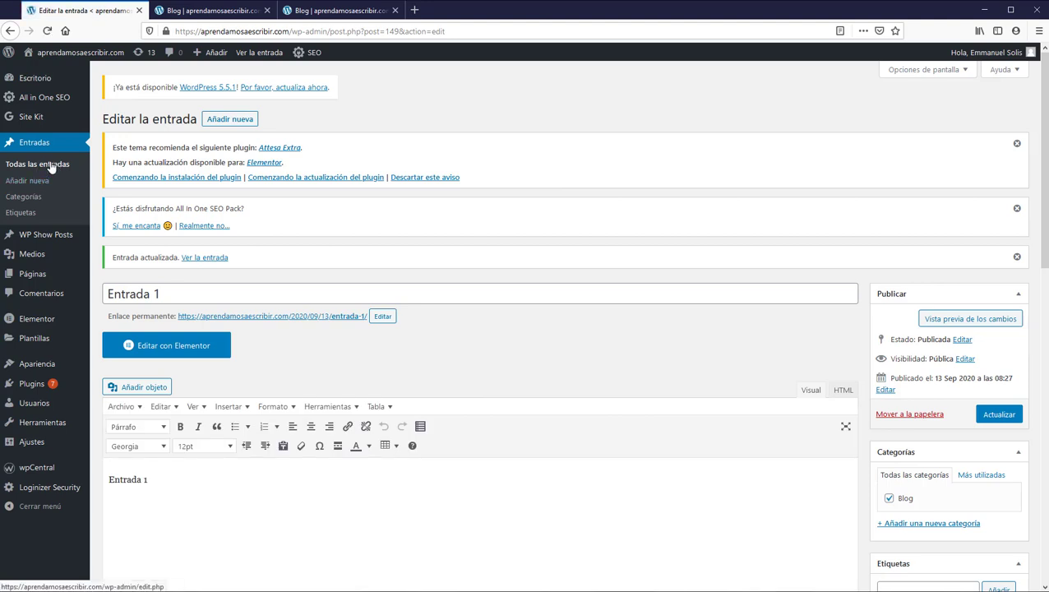
# Open the post "Entrada 2" for editing and set the "COMA (,)" library image as its featured image.
pyautogui.click(51, 167)
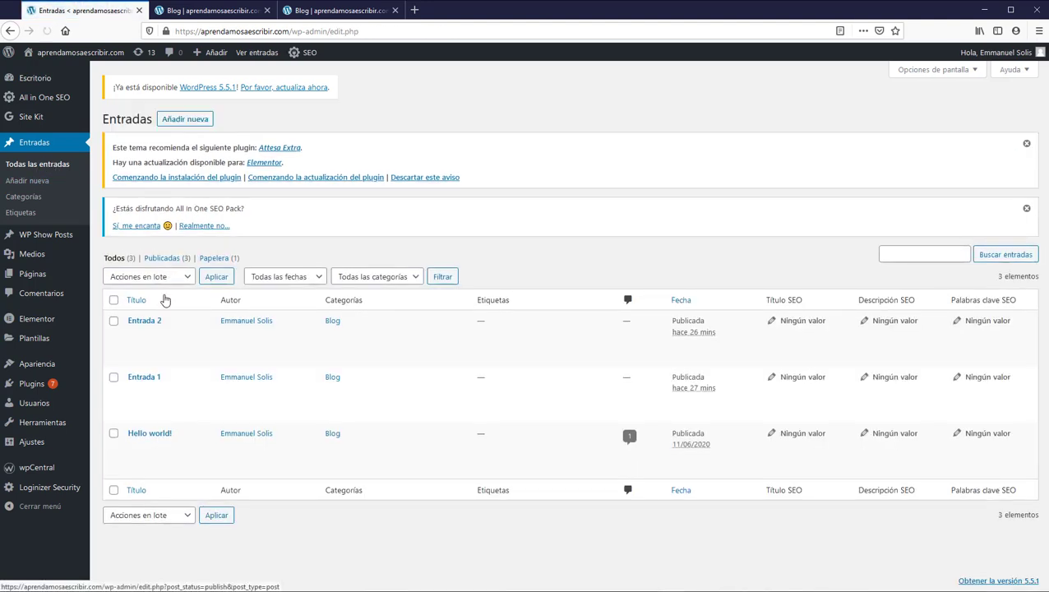
pyautogui.click(138, 335)
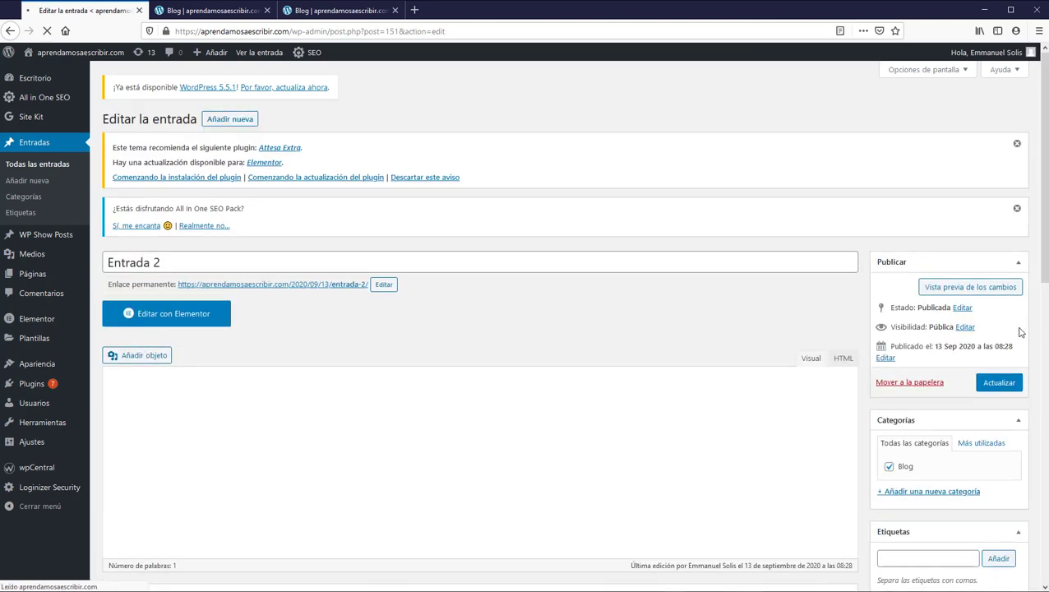
pyautogui.scroll(-5, 943, 550)
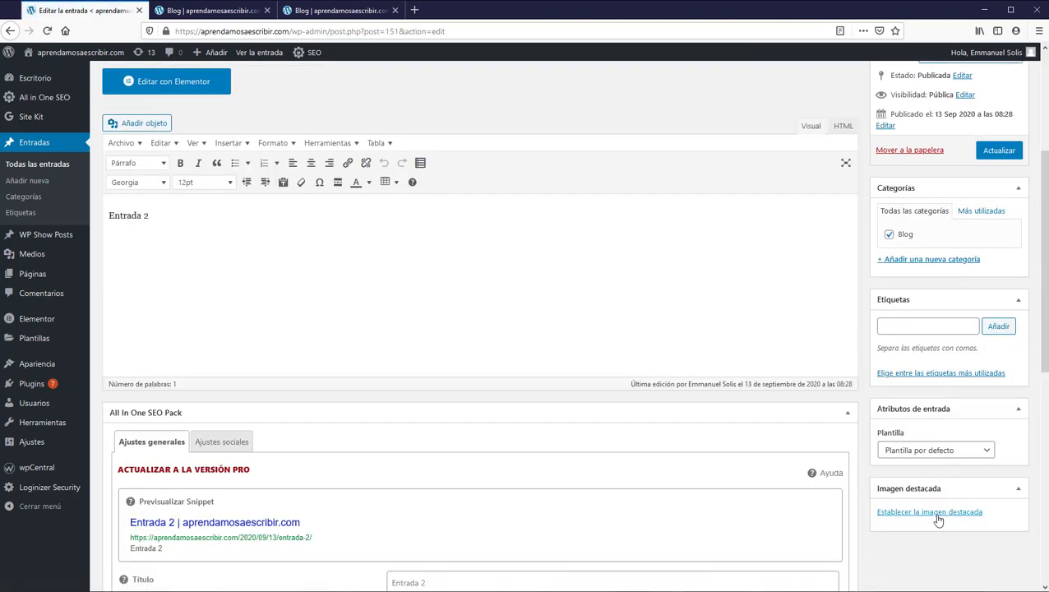
pyautogui.click(936, 513)
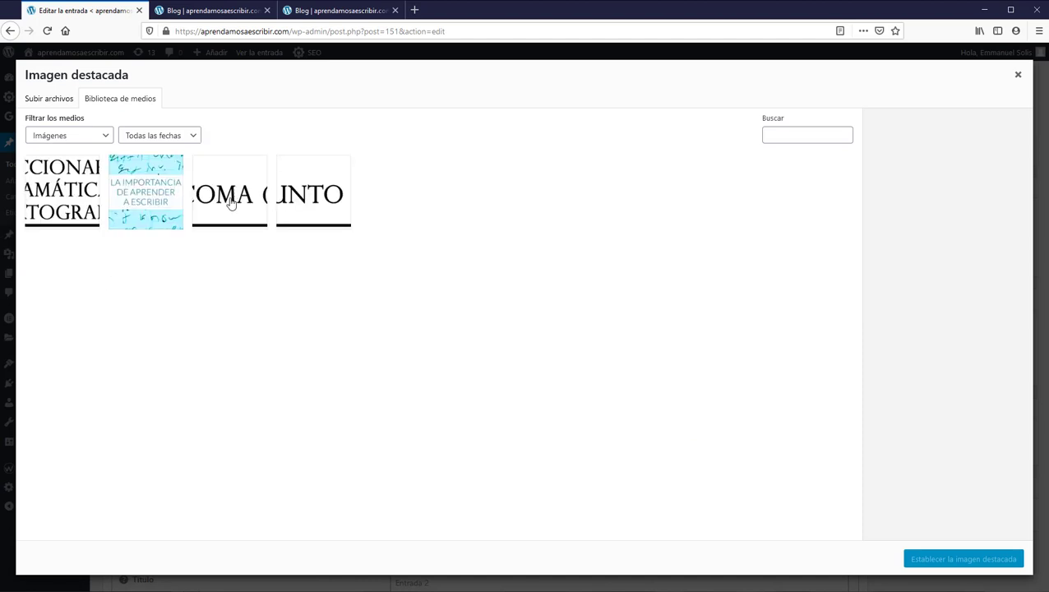
pyautogui.click(230, 203)
pyautogui.click(959, 561)
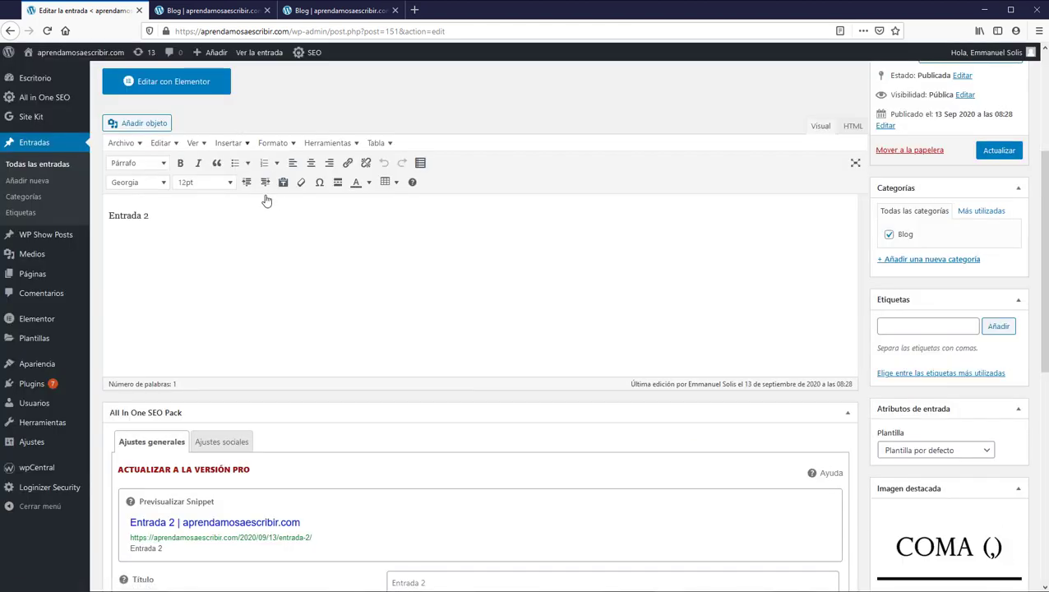
# Retitle the post "Entrada 2 - Coma" and update it.
pyautogui.scroll(3, 264, 199)
pyautogui.click(200, 264)
pyautogui.write('- C')
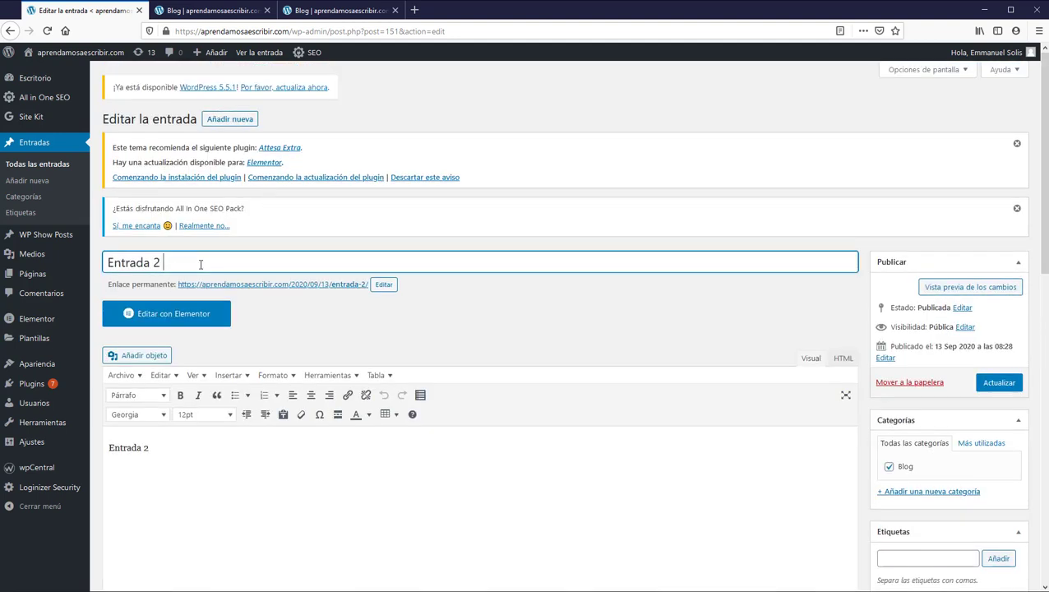
pyautogui.write('onma')
pyautogui.press('BackSpace')
pyautogui.press('BackSpace')
pyautogui.write('ma')
pyautogui.click(999, 385)
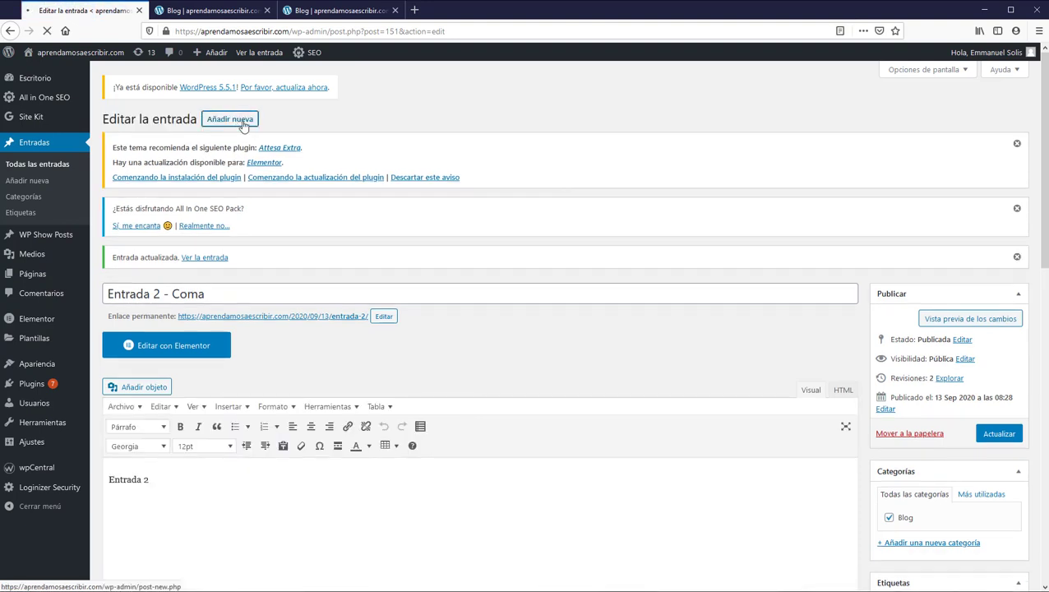
# Create a new post with the title start "Entrada 3 -" and the "PUNTO (.)" library image as its featured image.
pyautogui.click(241, 120)
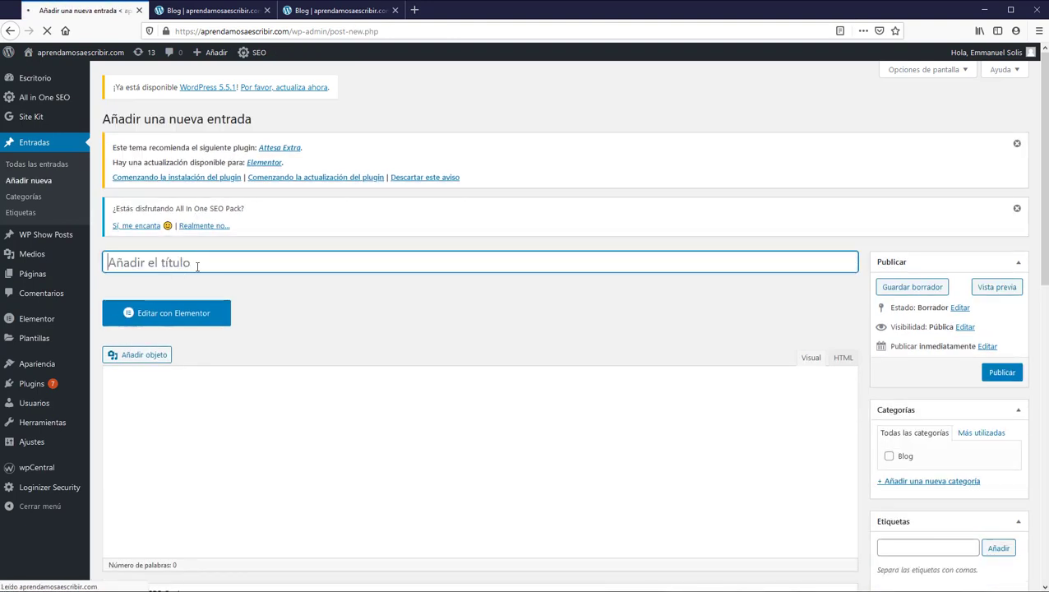
pyautogui.write('Entrada')
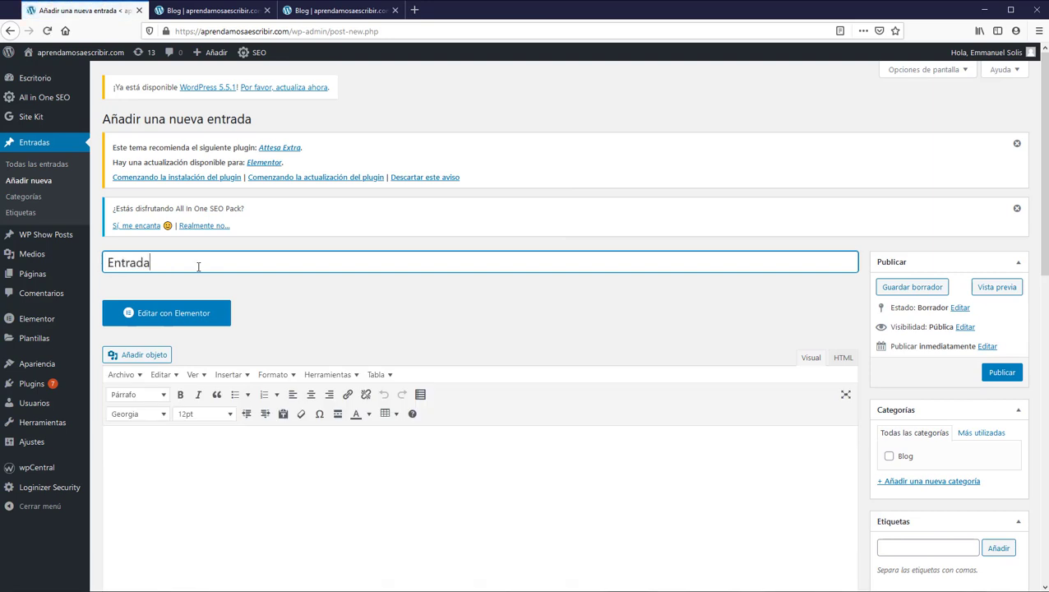
pyautogui.write(' 3 -')
pyautogui.scroll(-2, 889, 491)
pyautogui.scroll(-1, 889, 491)
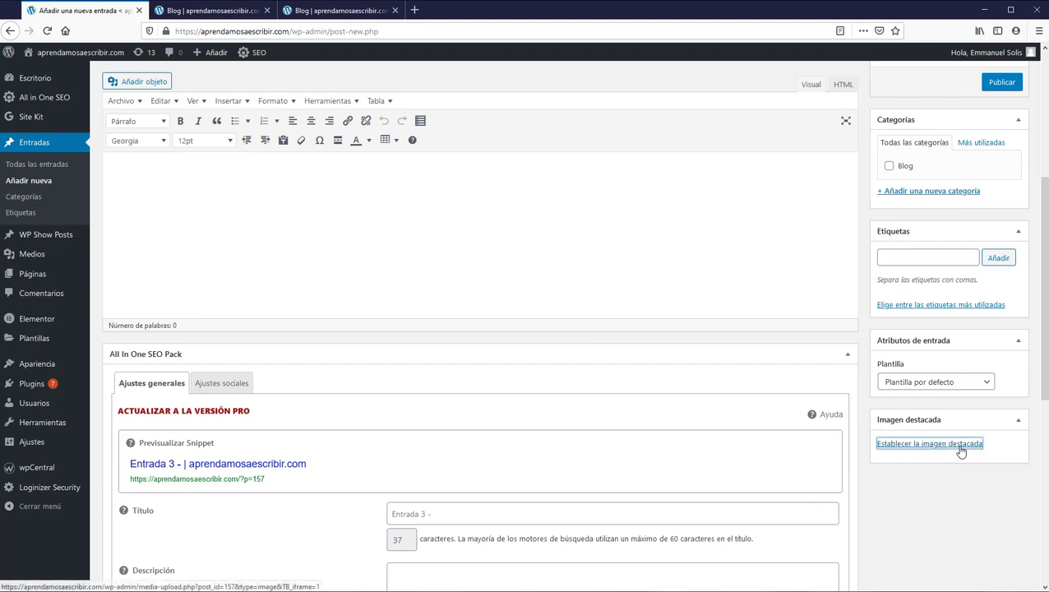
pyautogui.click(959, 447)
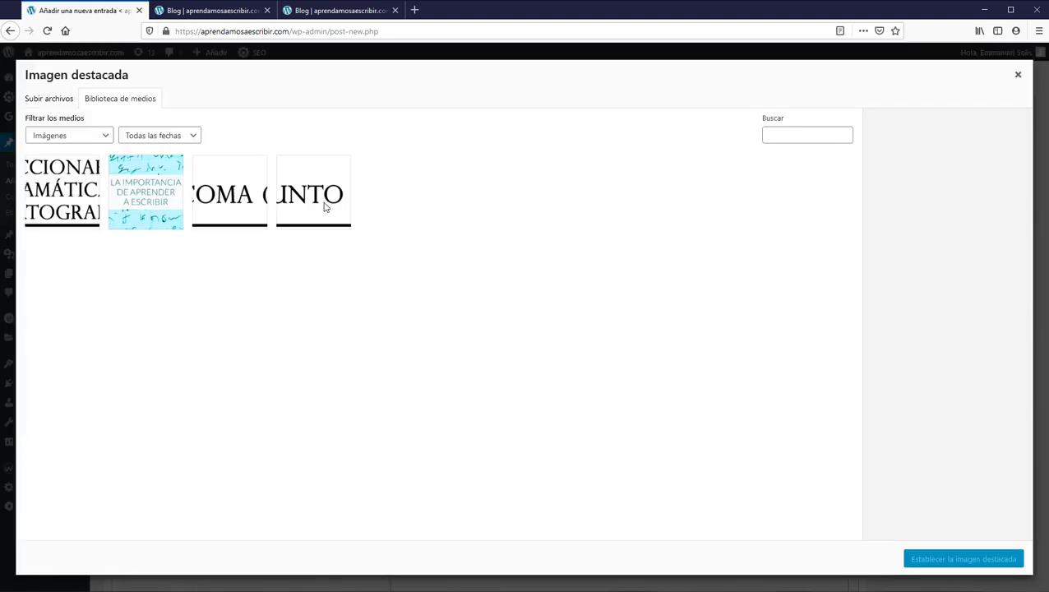
pyautogui.click(323, 208)
pyautogui.click(960, 560)
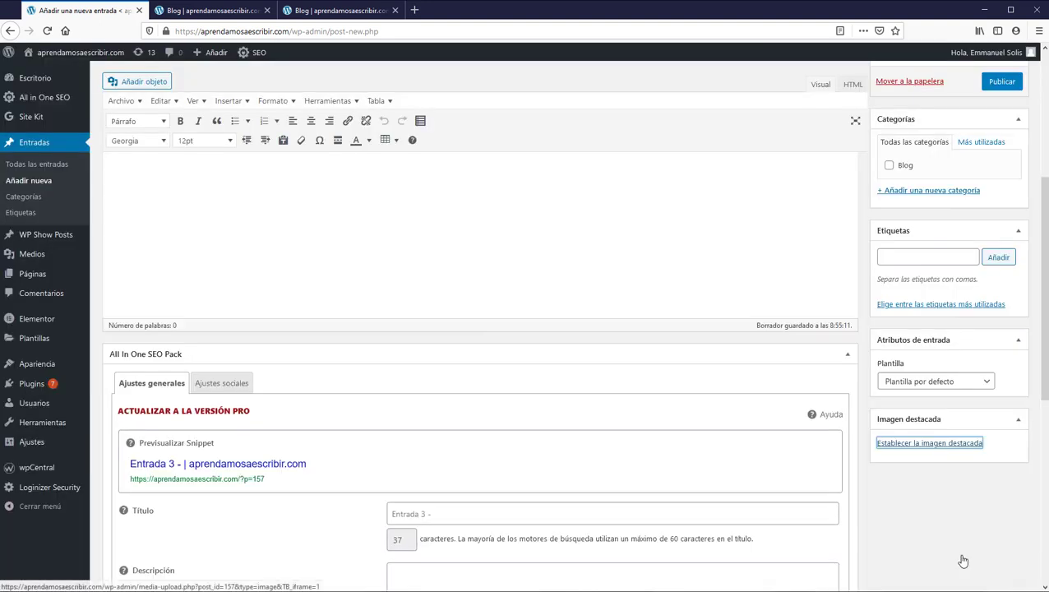
# Complete the title as "Entrada 3 - Punto", enter "Entrada #3" as the body text and publish the post.
pyautogui.scroll(3, 588, 429)
pyautogui.click(220, 145)
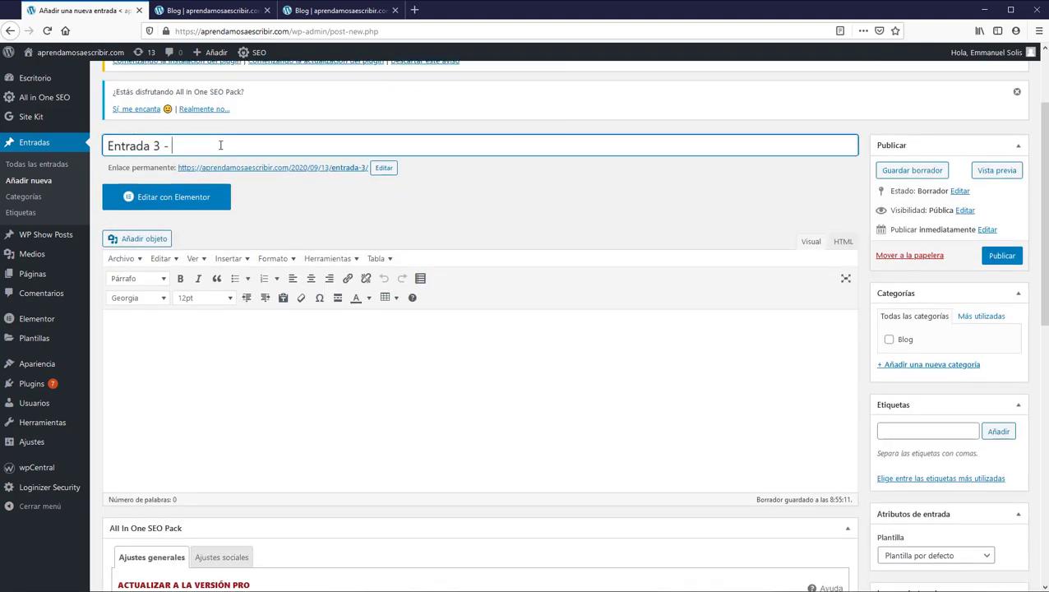
pyautogui.write('Punto')
pyautogui.click(192, 334)
pyautogui.write('Entrada #3')
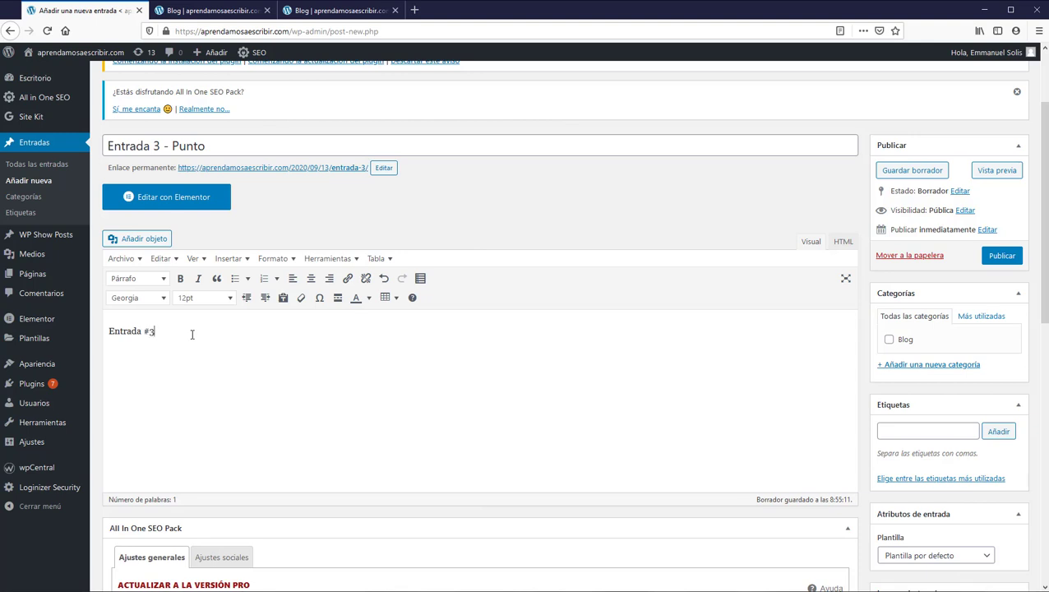
pyautogui.click(992, 261)
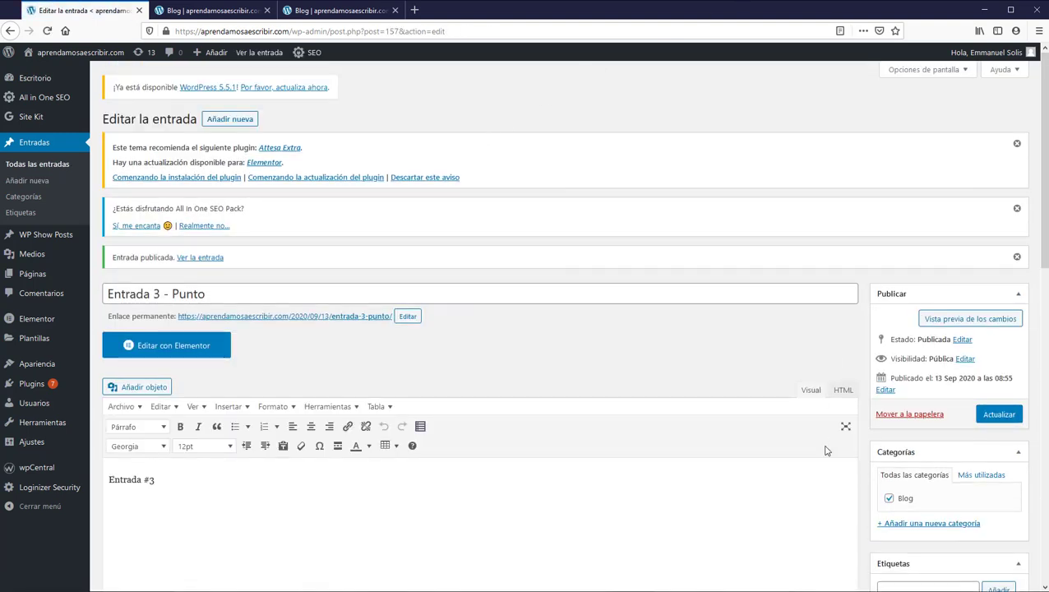
pyautogui.scroll(-1, 848, 461)
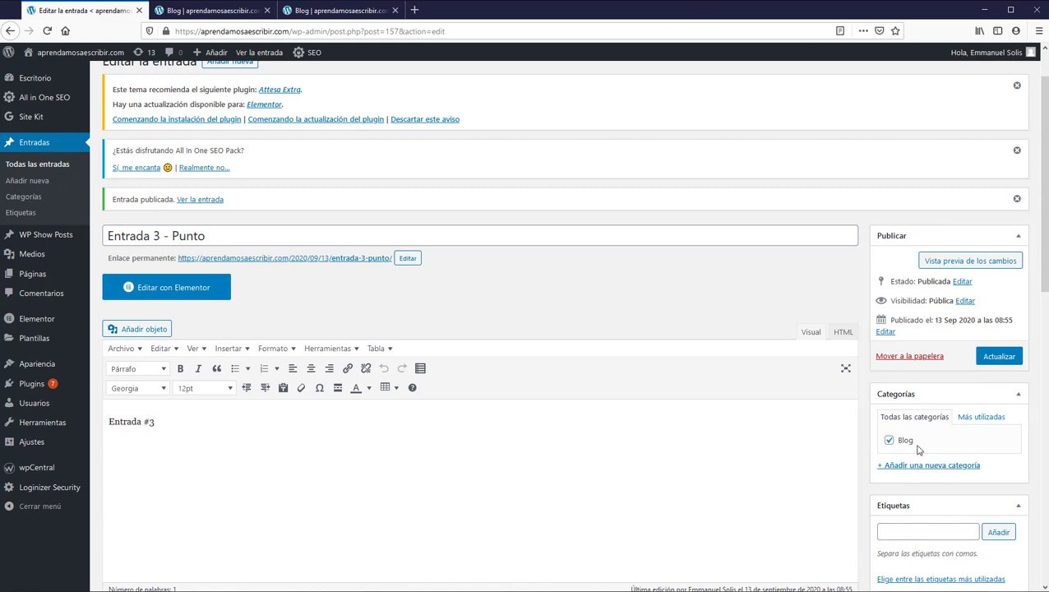
# Reload the Blog page at aprendamosaescribir.com/blog/ and check the updated posts with their featured images.
pyautogui.click(214, 13)
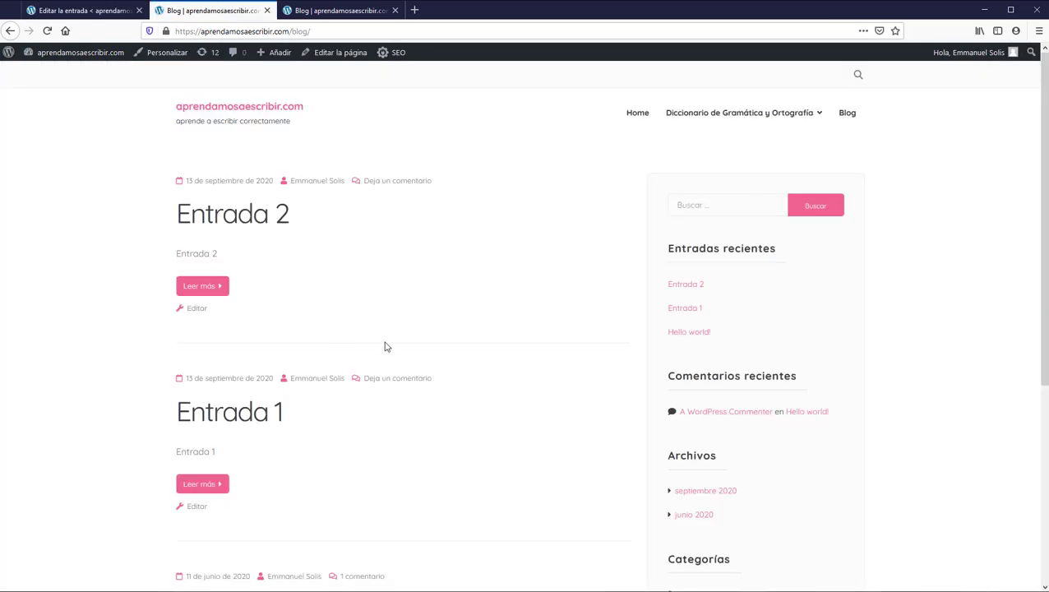
pyautogui.scroll(-3, 377, 461)
pyautogui.scroll(3, 377, 461)
pyautogui.press('F5')
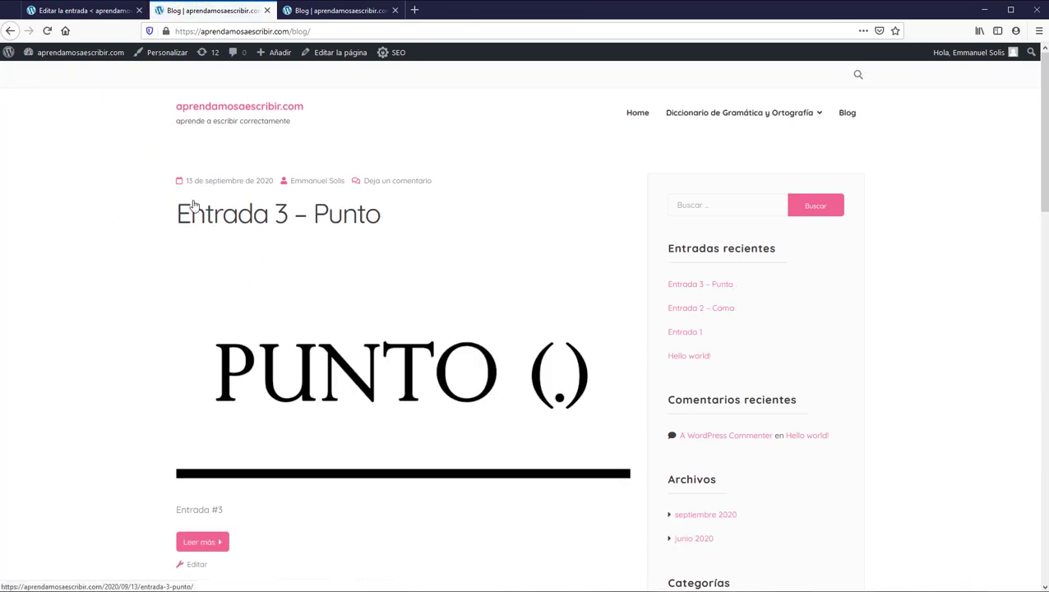
pyautogui.scroll(-4, 332, 449)
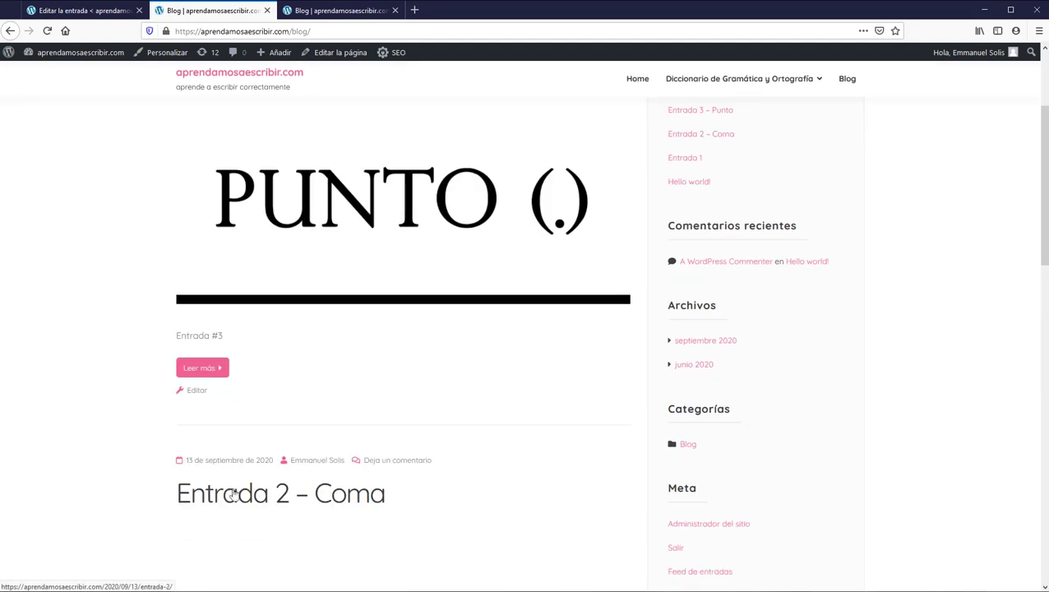
pyautogui.scroll(-6, 400, 445)
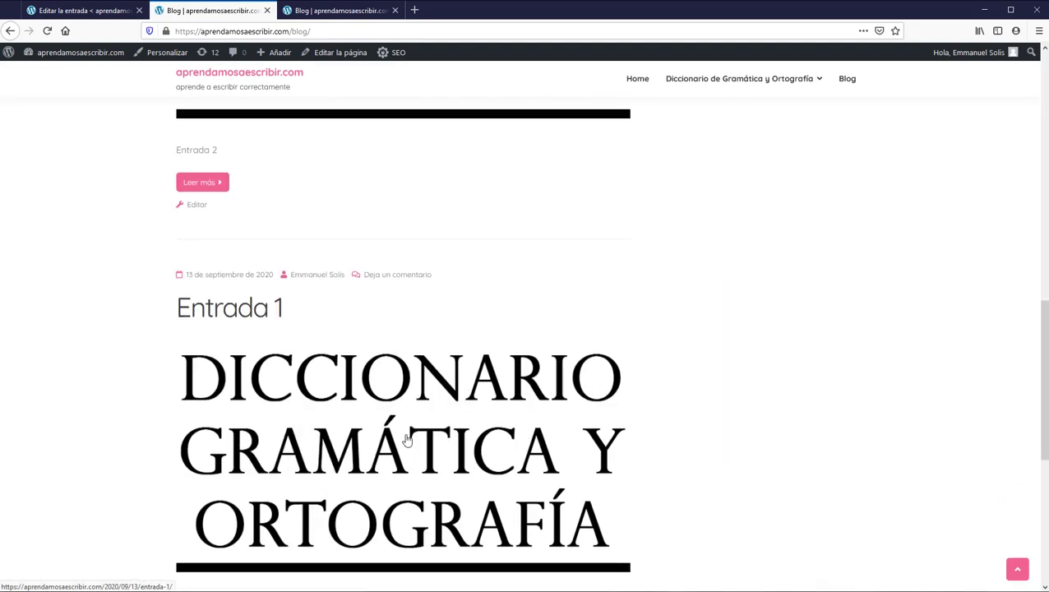
pyautogui.scroll(8, 398, 492)
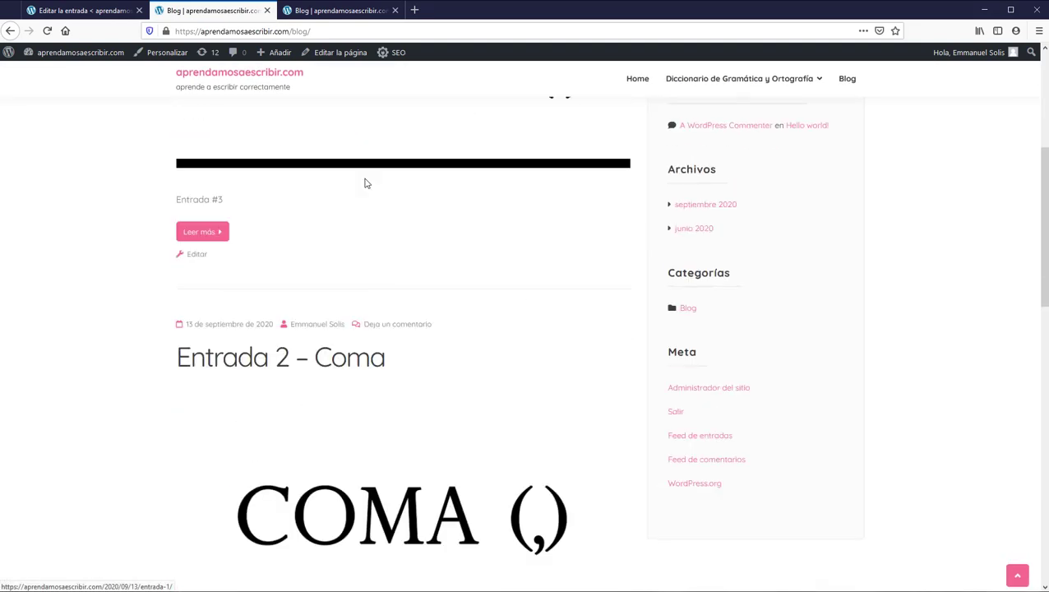
# Reload the Blog category archive and check how it lists the updated posts.
pyautogui.click(341, 11)
pyautogui.press('F5')
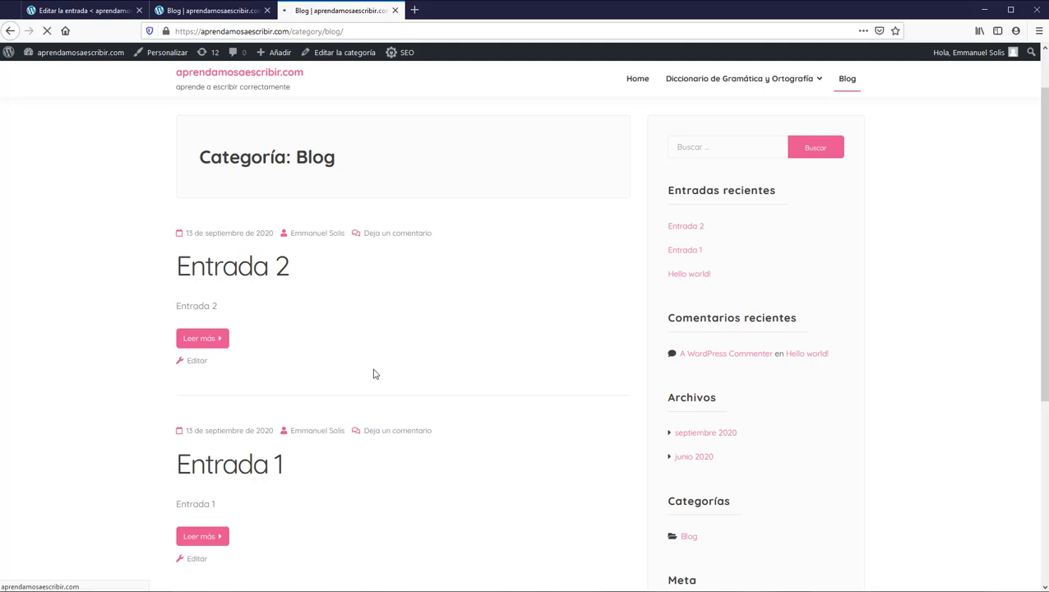
pyautogui.scroll(-10, 373, 375)
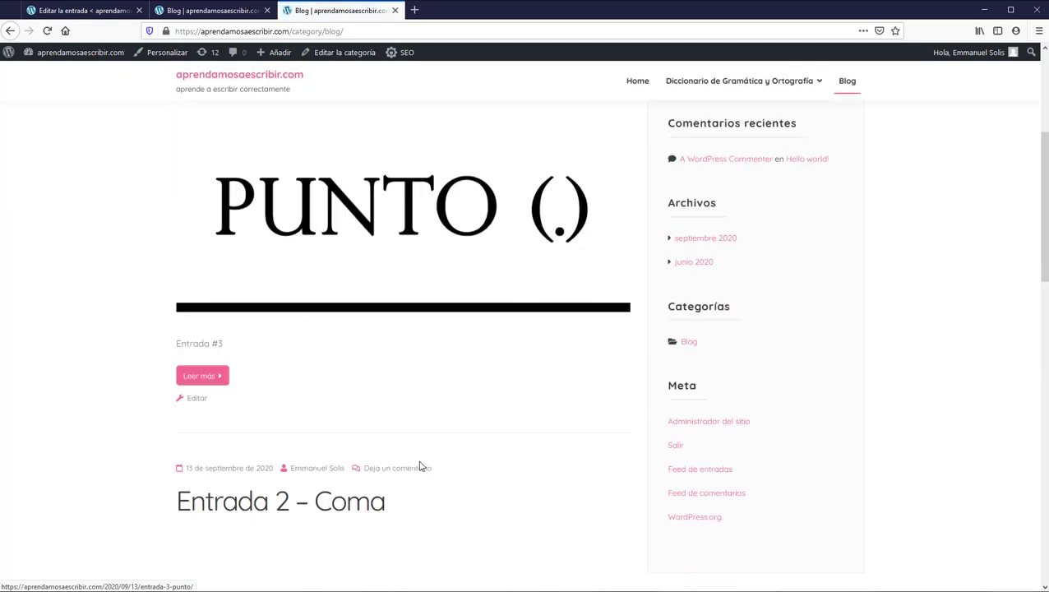
pyautogui.scroll(3, 445, 489)
pyautogui.scroll(5, 445, 489)
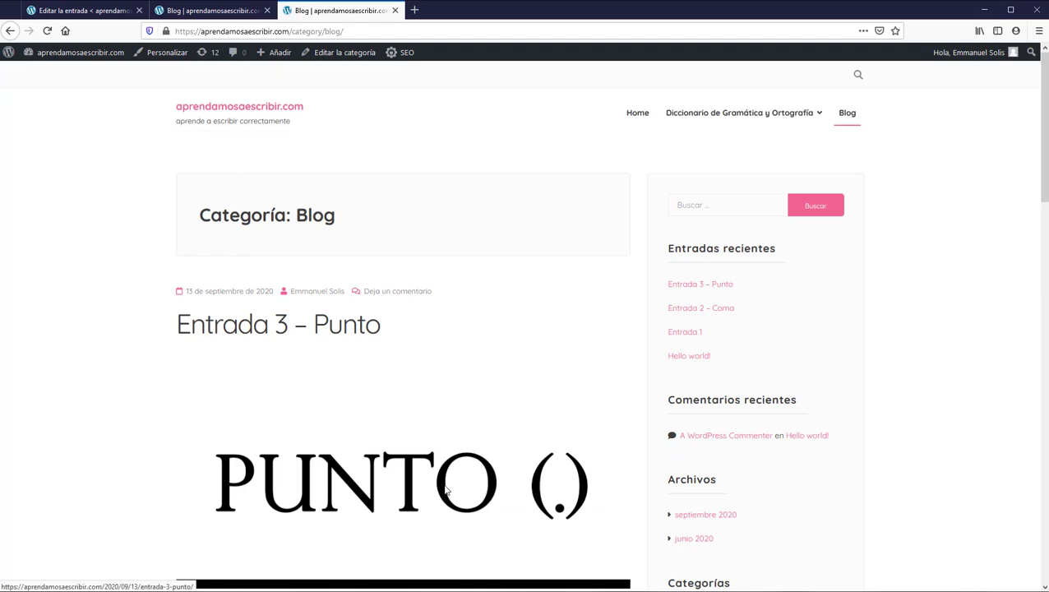
# Compare the web address of the Blog page with that of the Blog category archive.
pyautogui.click(255, 11)
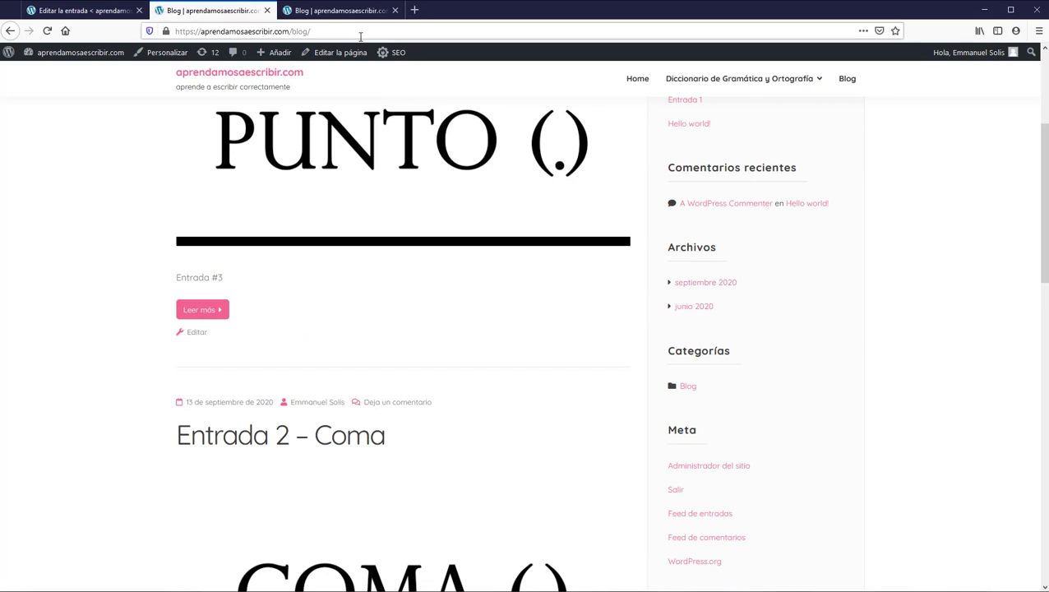
pyautogui.click(348, 33)
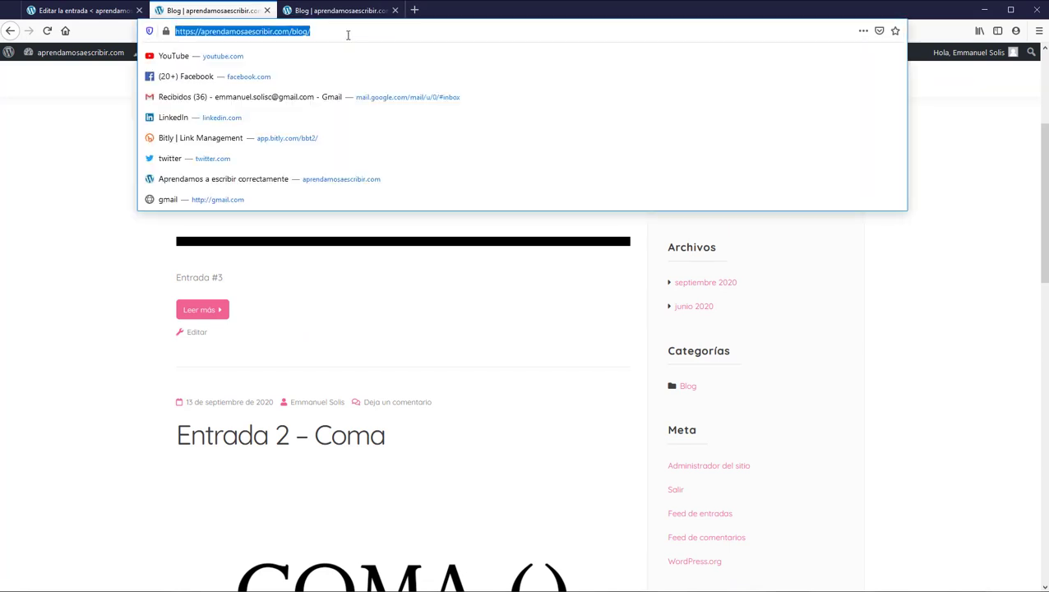
pyautogui.click(333, 11)
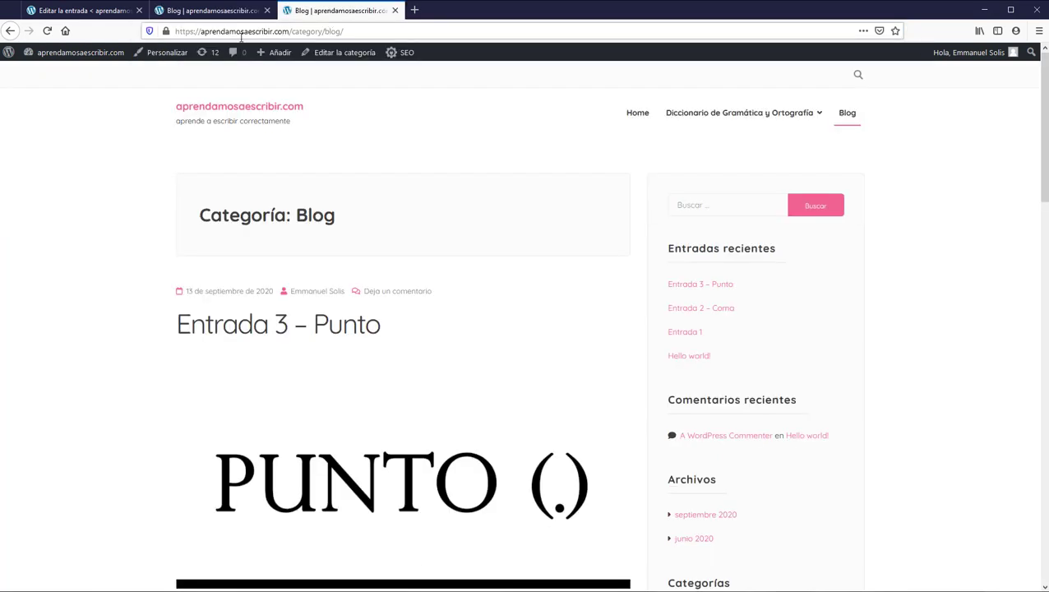
pyautogui.click(376, 32)
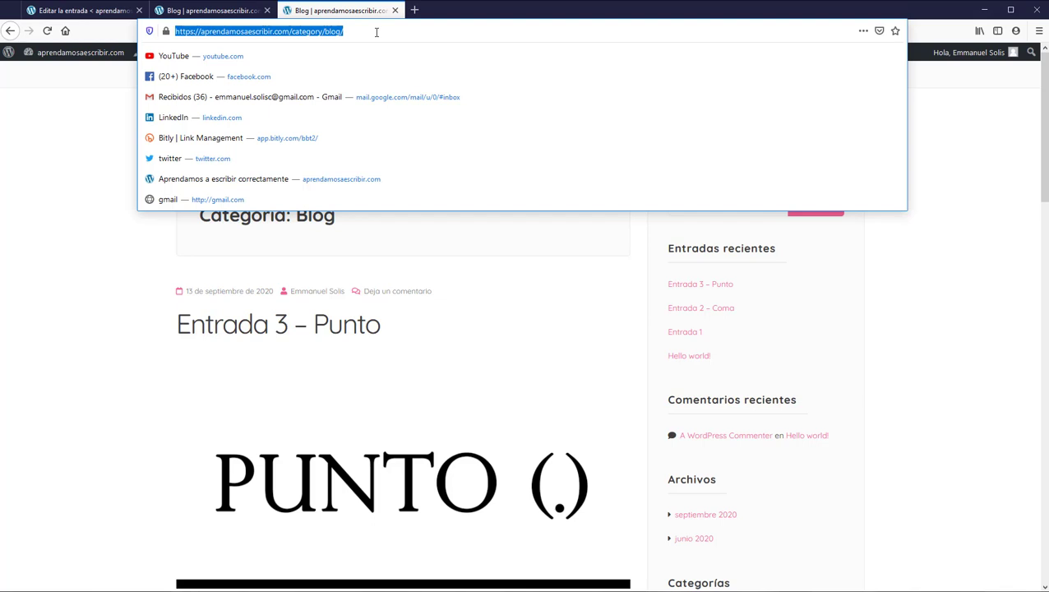
# Return to the Blog page and look over its entries from Entrada 3 to Entrada 2.
pyautogui.click(246, 11)
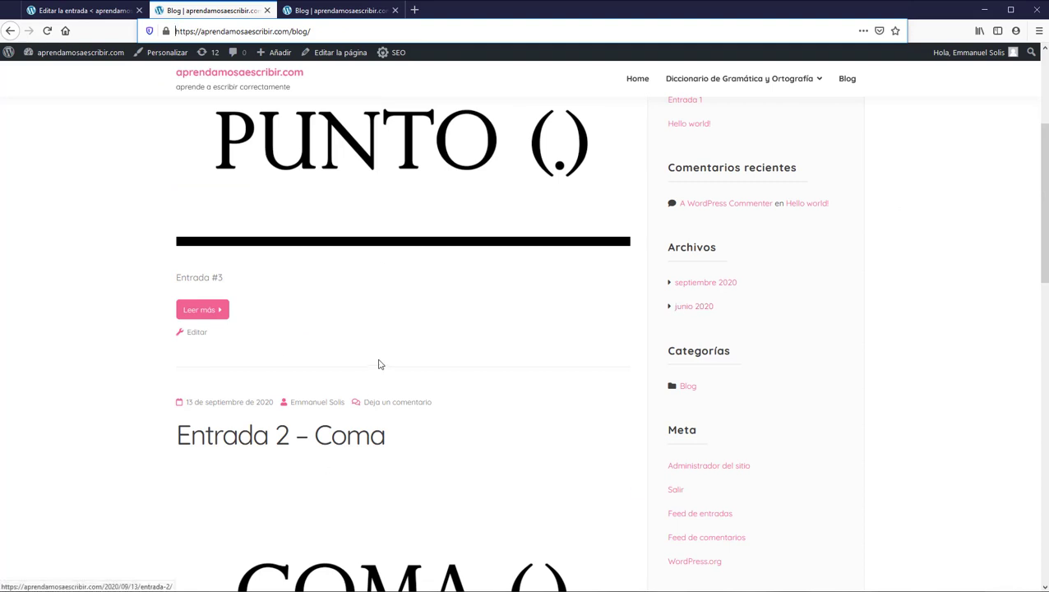
pyautogui.scroll(-3, 380, 362)
pyautogui.scroll(-1, 392, 427)
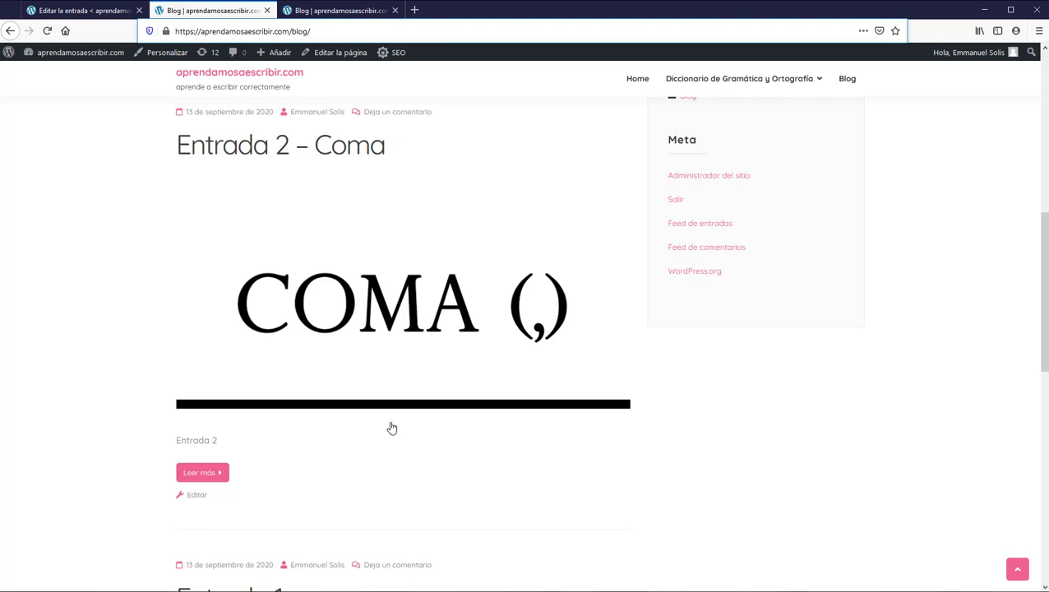
pyautogui.scroll(5, 436, 412)
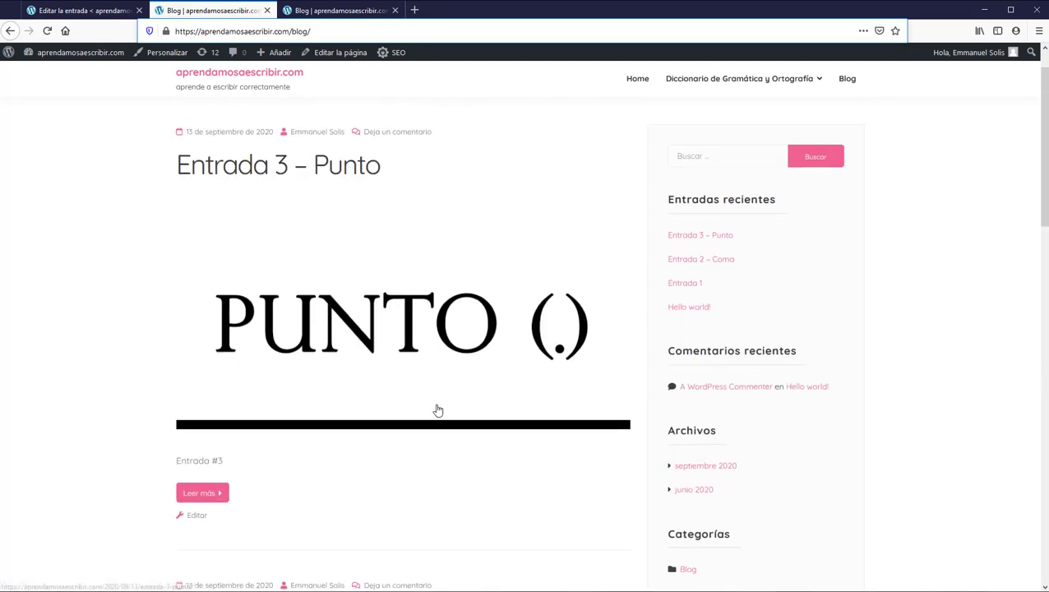
# Compare the full web address of the Blog page with that of the Blog category archive, finishing on the Blog page.
pyautogui.click(321, 30)
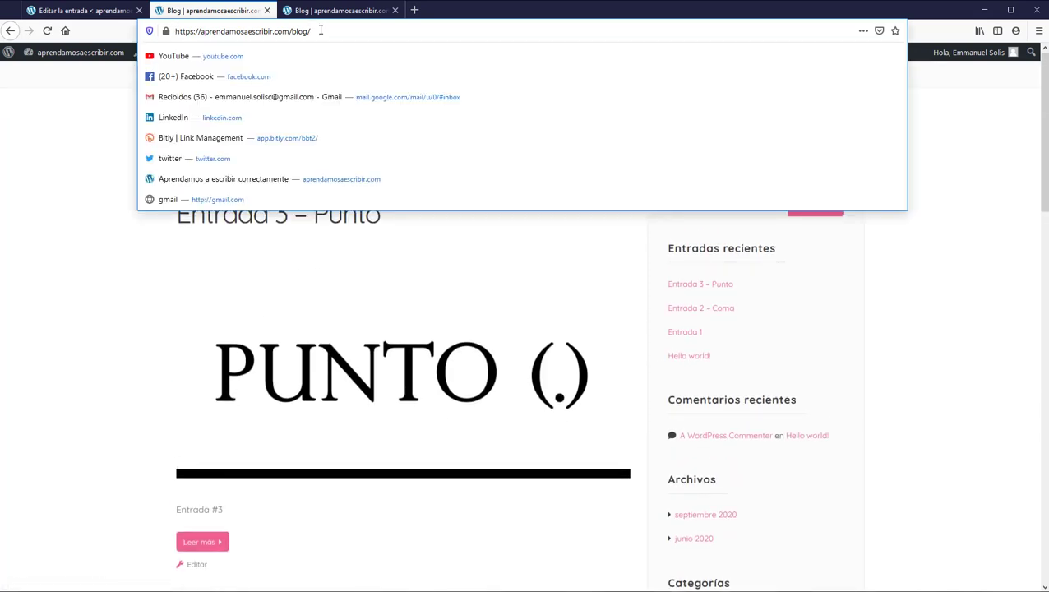
pyautogui.moveTo(320, 30); pyautogui.dragTo(139, 32)
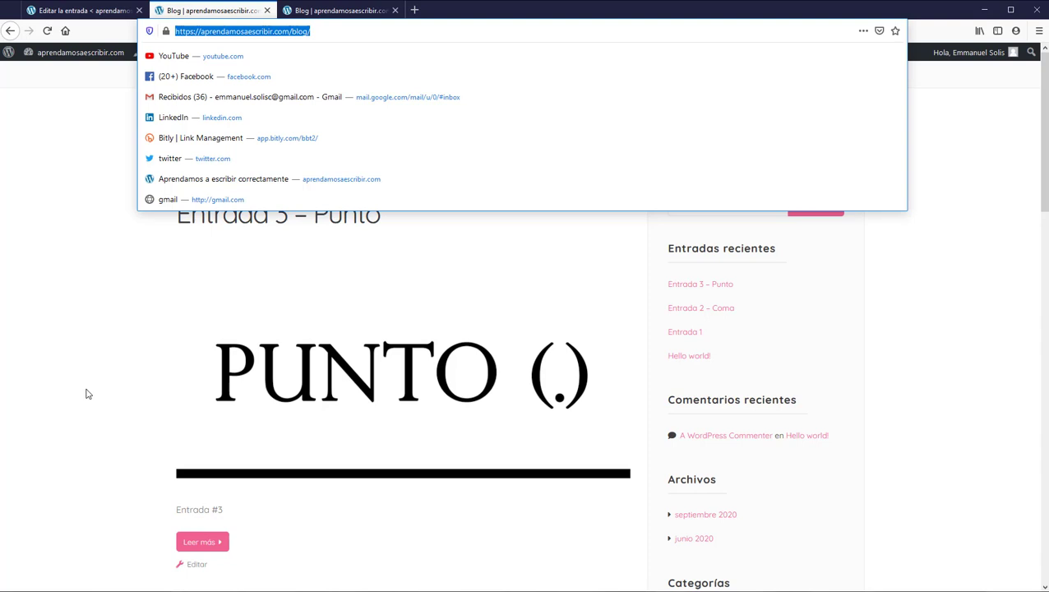
pyautogui.click(320, 16)
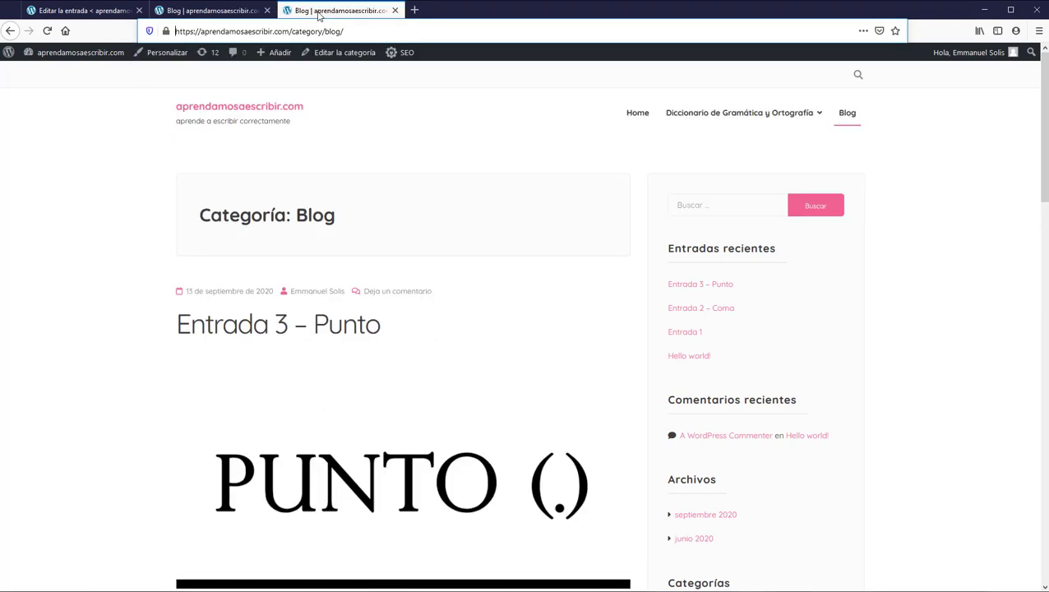
pyautogui.click(359, 31)
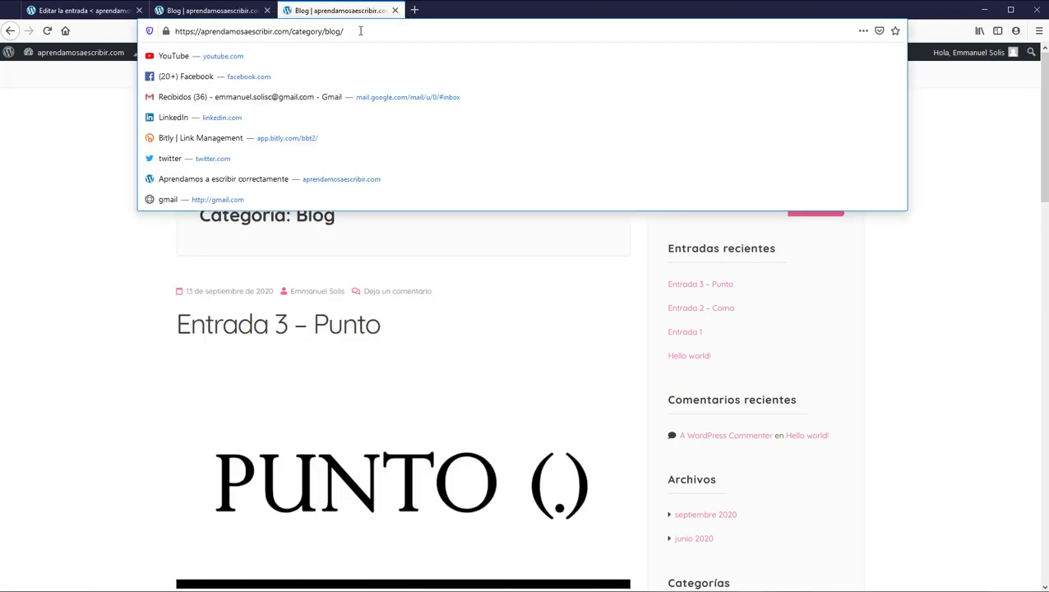
pyautogui.click(67, 244)
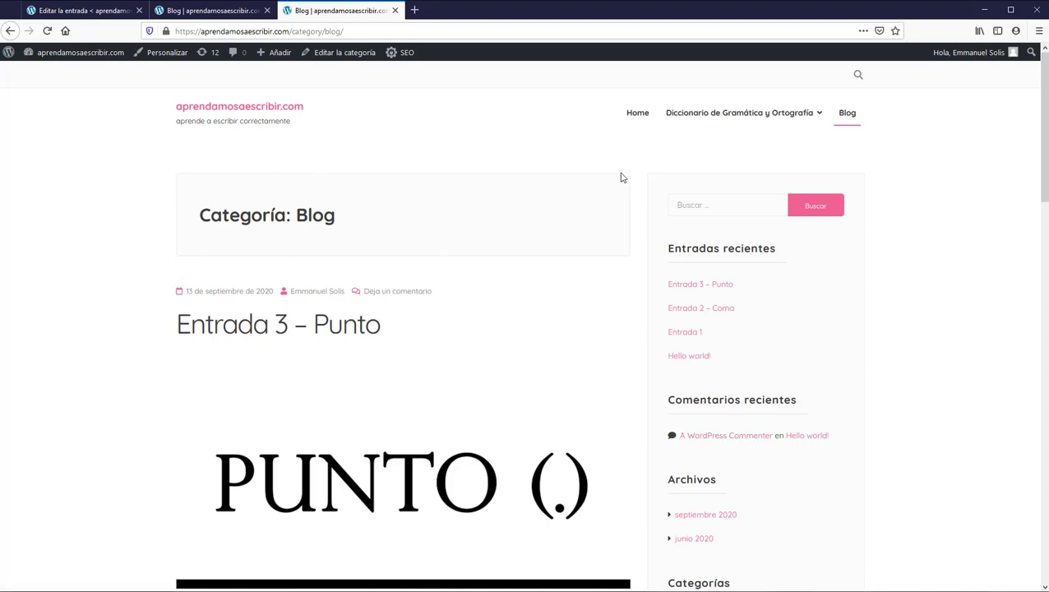
pyautogui.hotkey('ctrl', 'pageup')
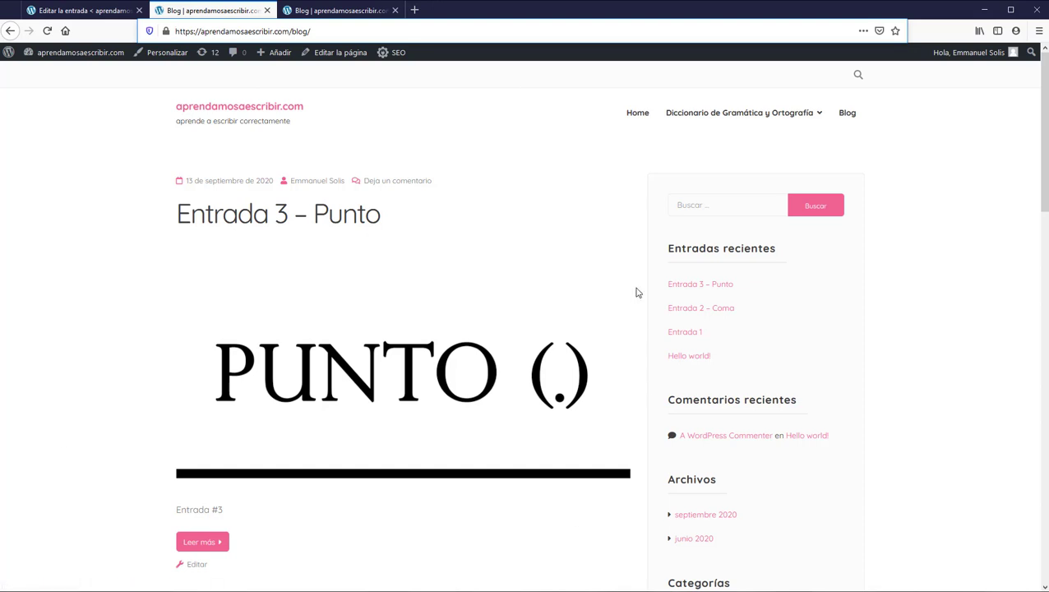
pyautogui.click(343, 30)
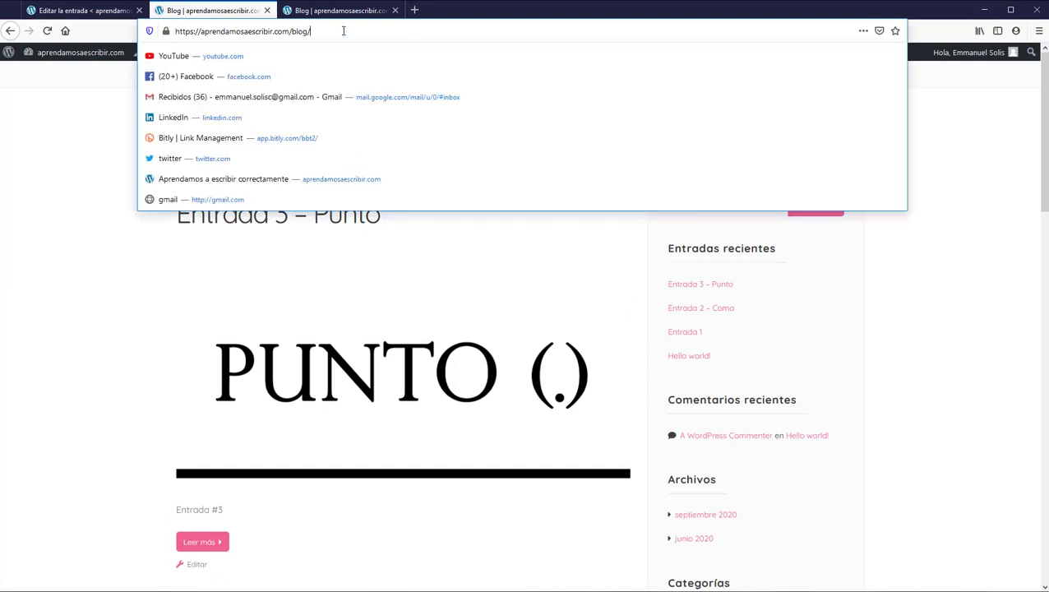
pyautogui.moveTo(318, 30); pyautogui.dragTo(173, 31)
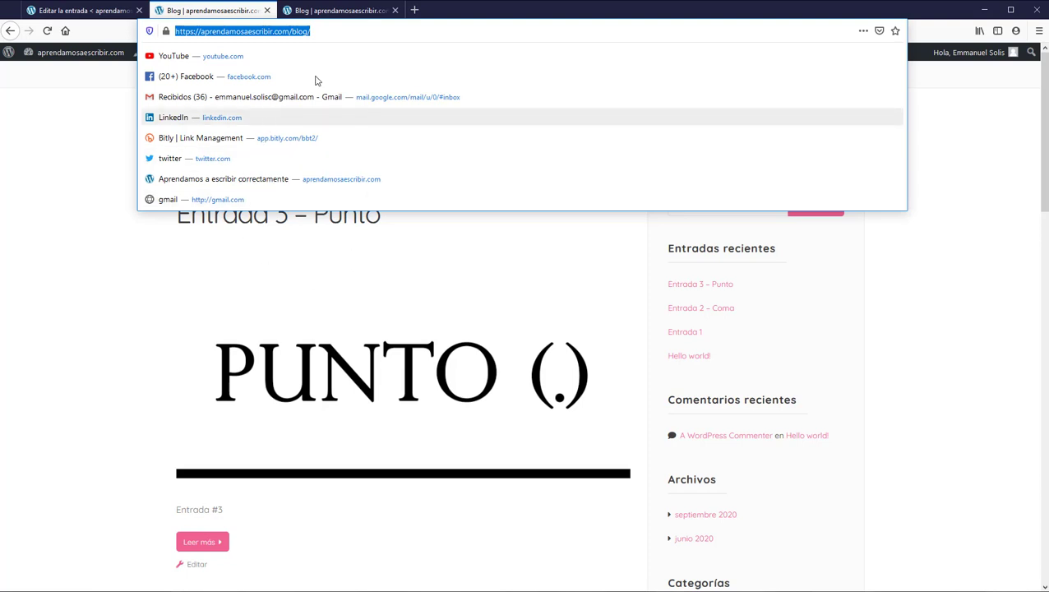
pyautogui.click(323, 15)
pyautogui.click(373, 30)
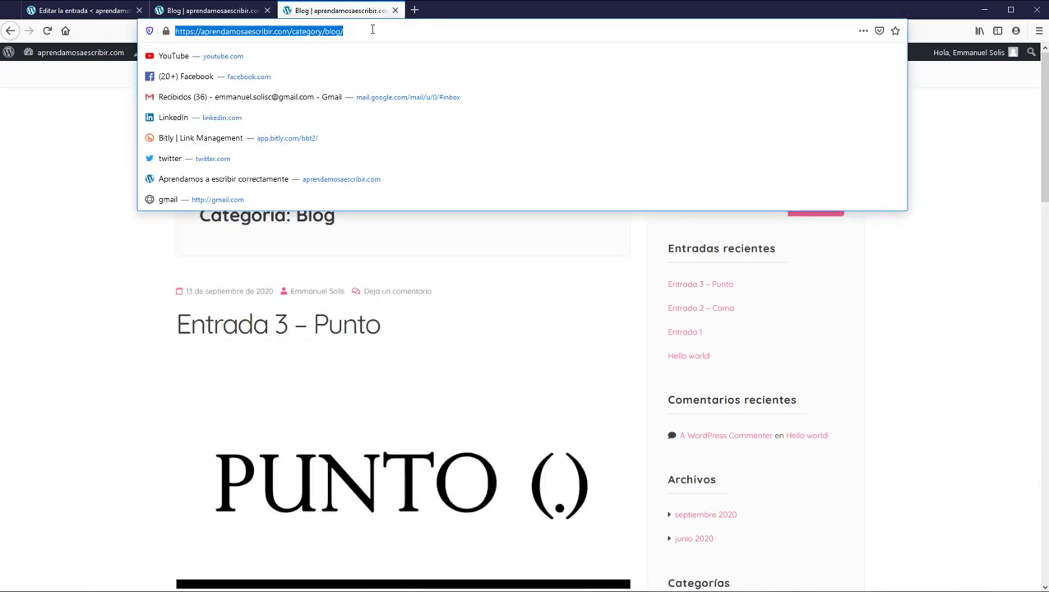
pyautogui.click(120, 306)
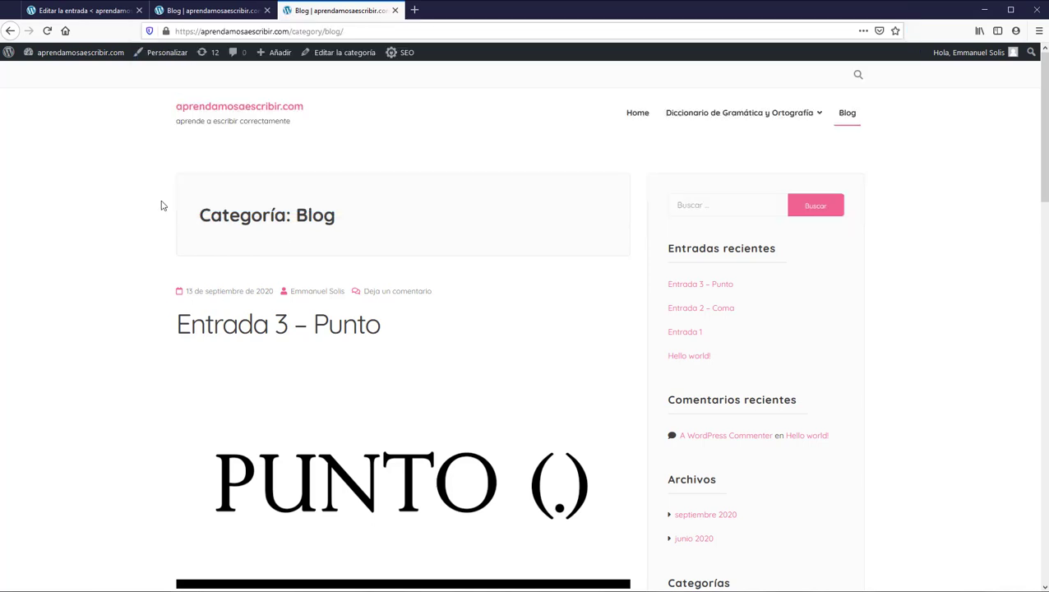
pyautogui.click(227, 12)
pyautogui.click(332, 31)
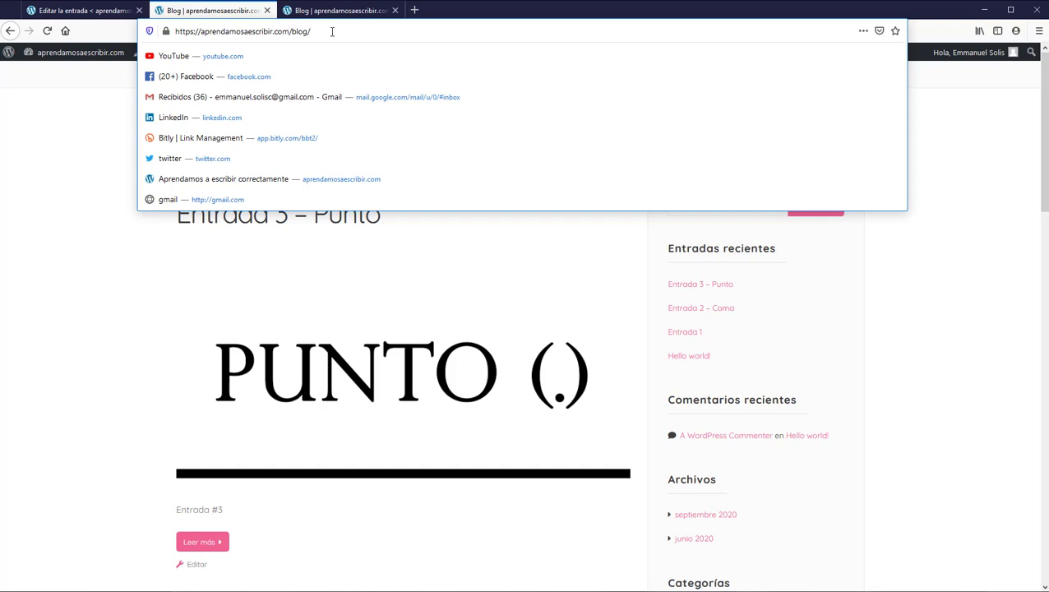
pyautogui.click(107, 248)
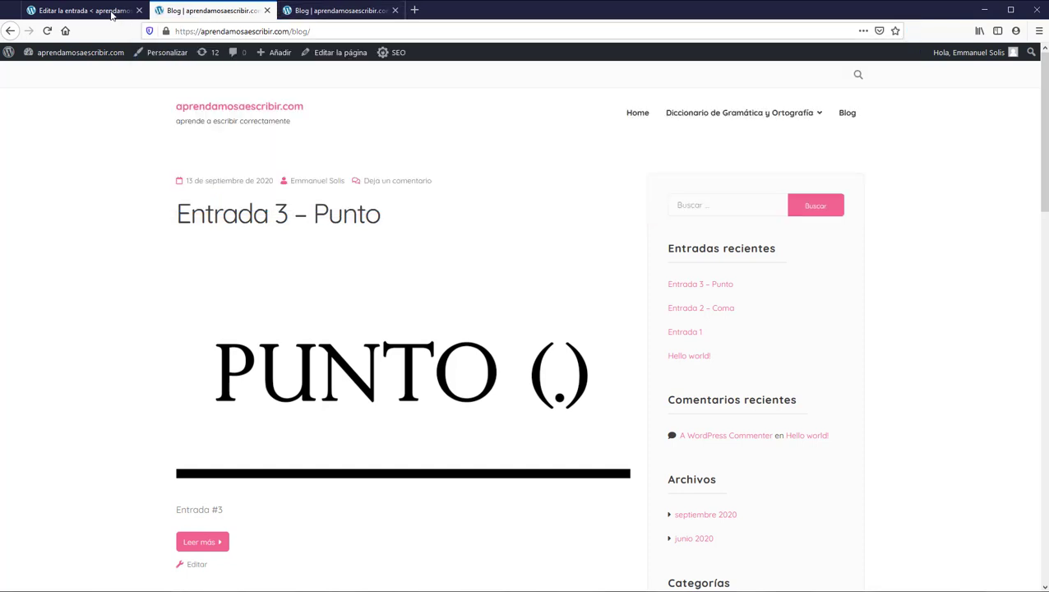
# Open the site's menu editor from the administration area and remove the Blog category item from Menú Principal.
pyautogui.click(83, 13)
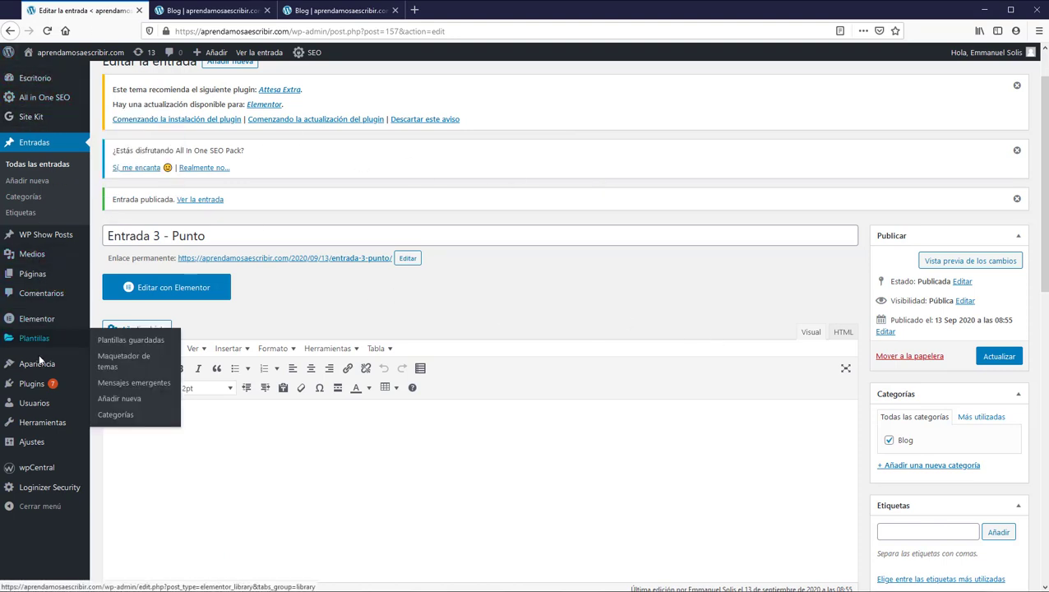
pyautogui.moveTo(39, 365)
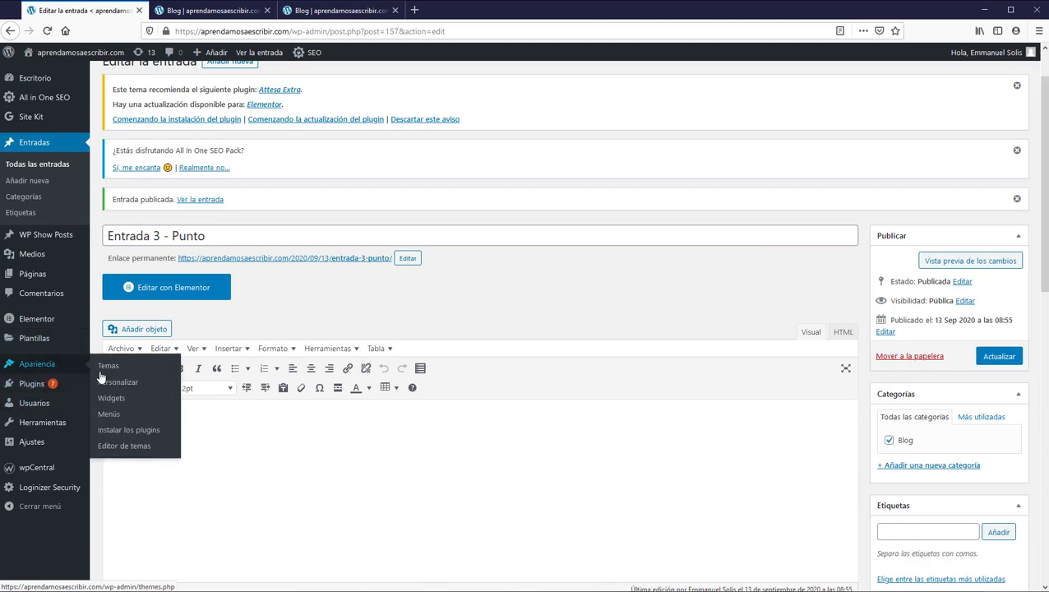
pyautogui.click(116, 415)
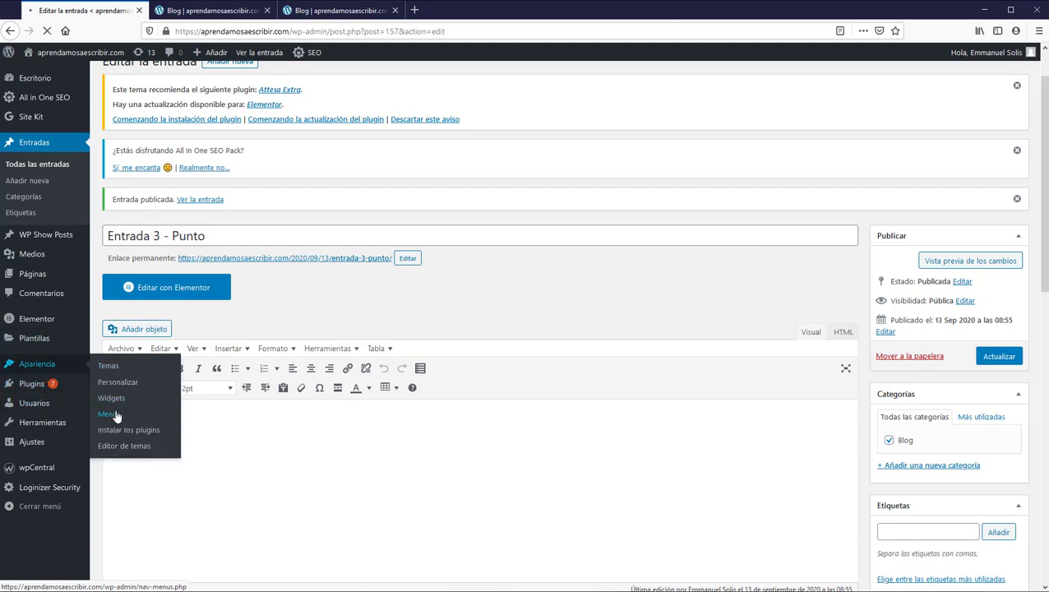
pyautogui.scroll(-1, 689, 438)
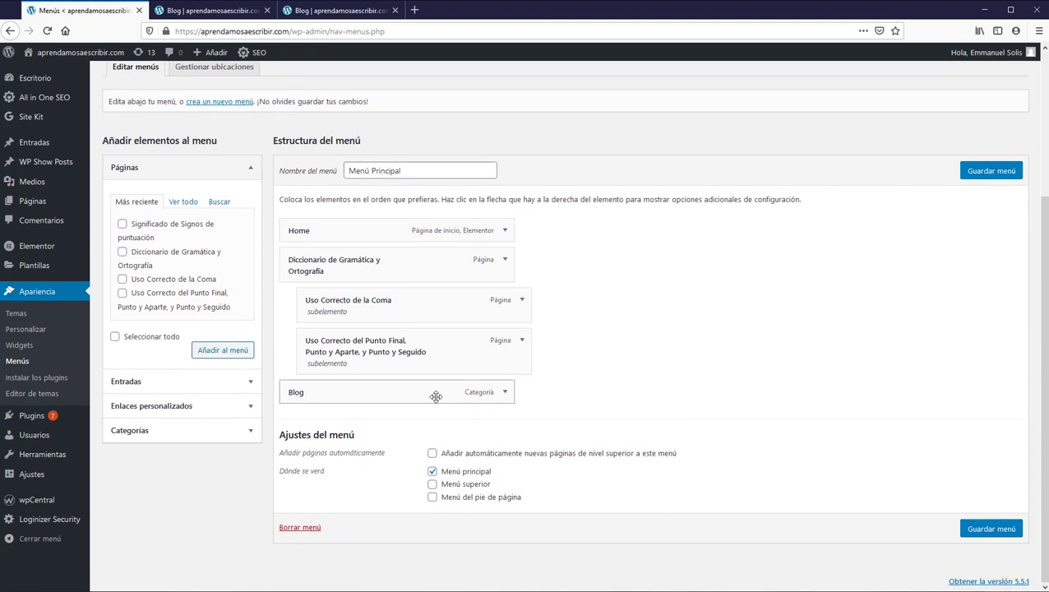
pyautogui.click(505, 392)
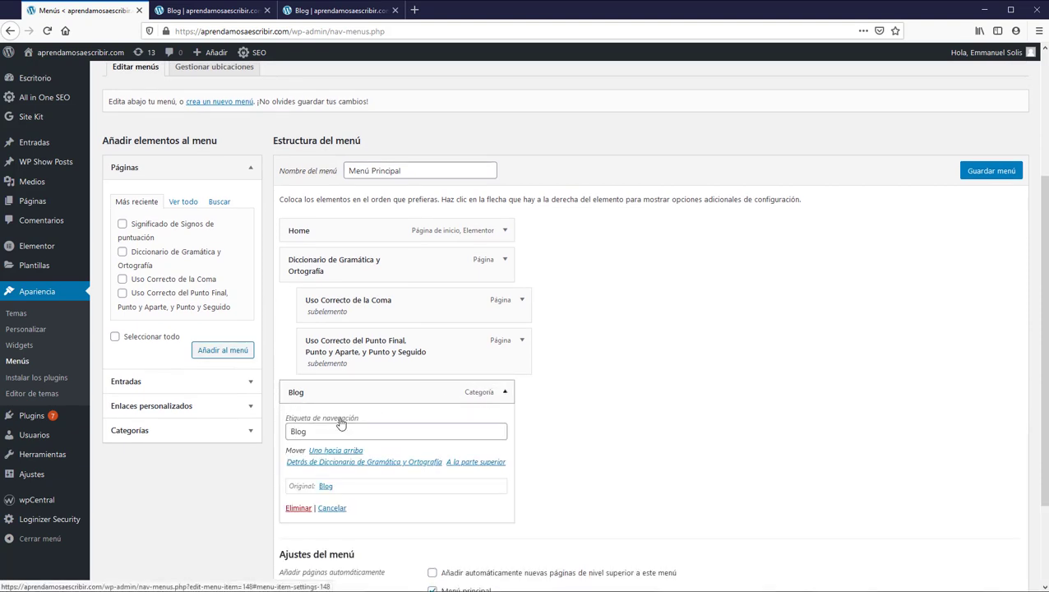
pyautogui.click(298, 508)
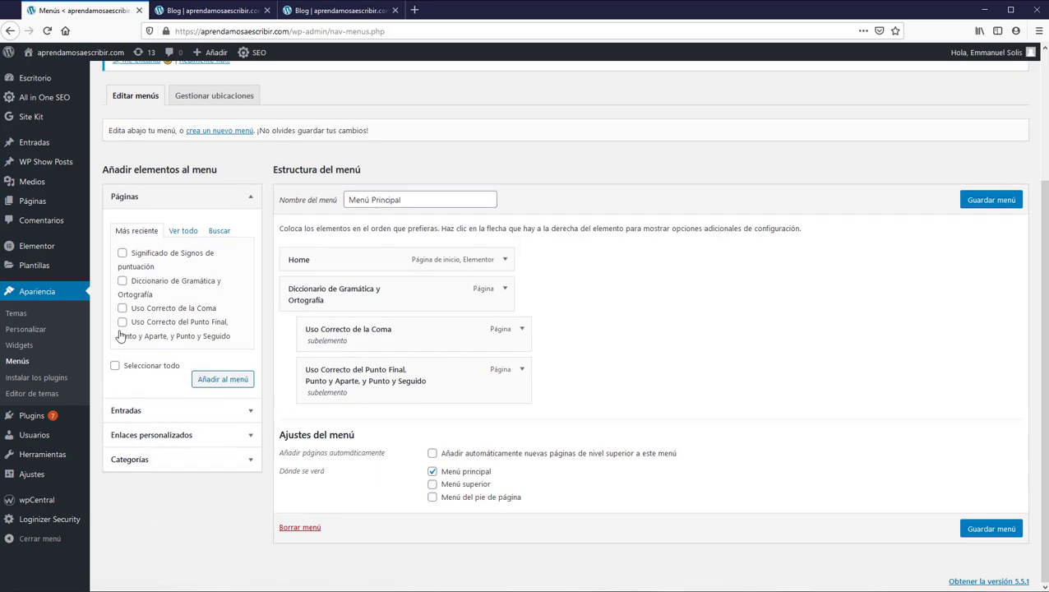
# Add the page "Blog — Página de entradas" to Menú Principal and save the menu.
pyautogui.scroll(3, 150, 271)
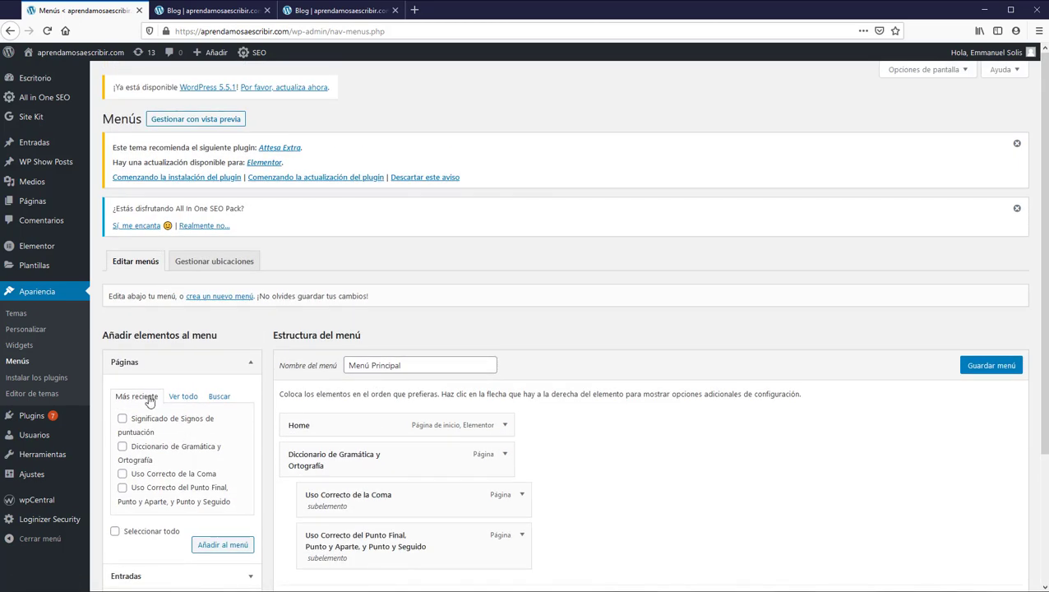
pyautogui.scroll(-1, 175, 457)
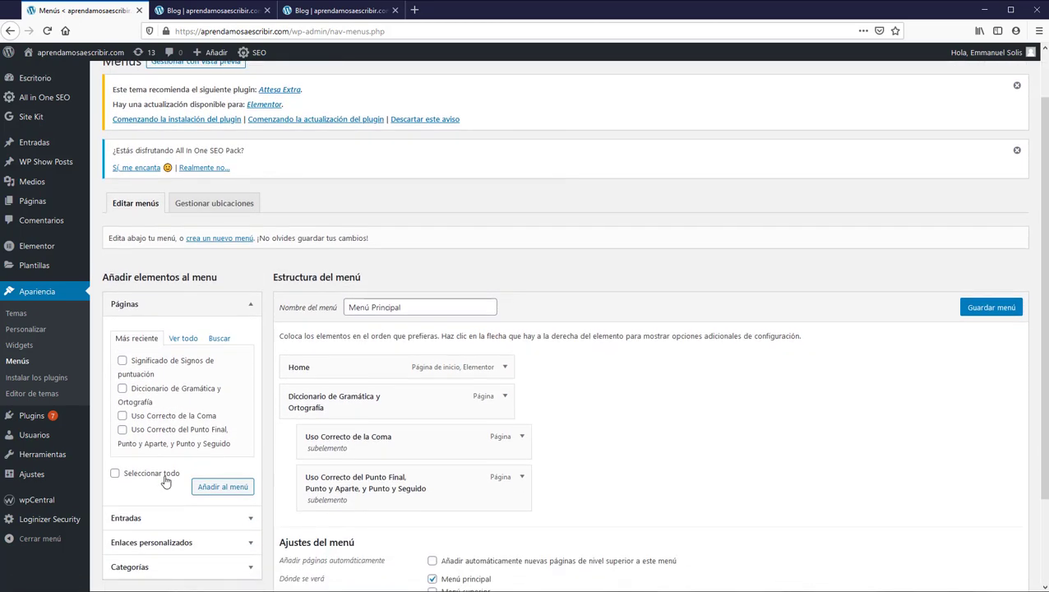
pyautogui.click(184, 339)
pyautogui.click(170, 391)
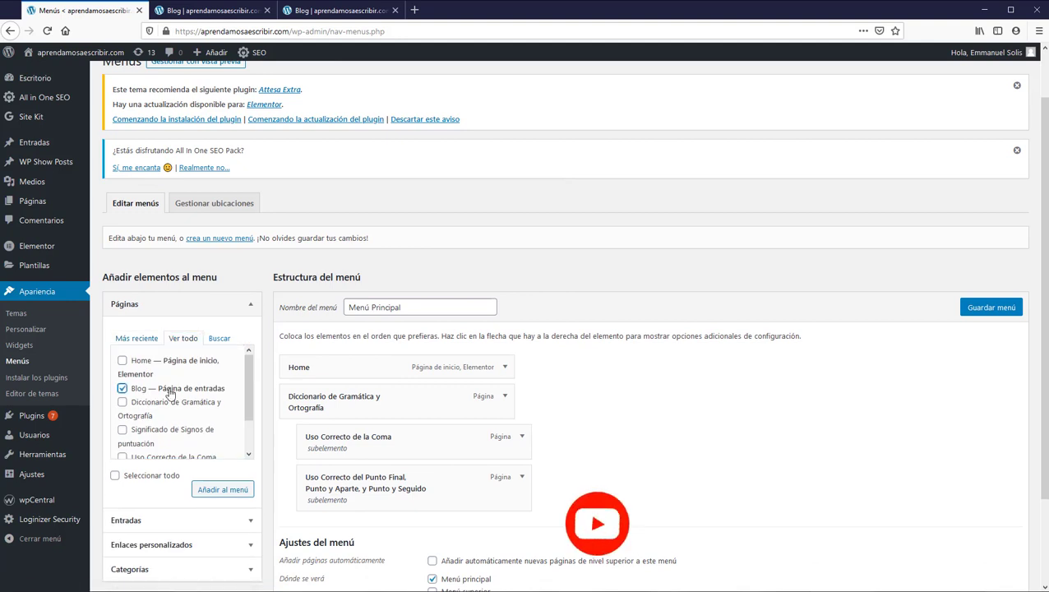
pyautogui.click(222, 489)
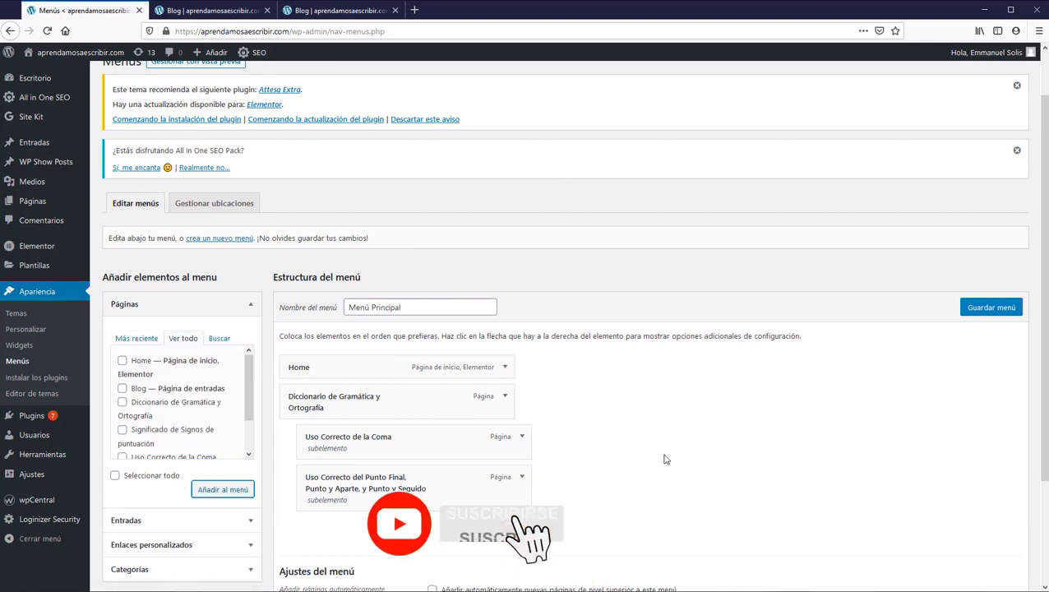
pyautogui.scroll(-2, 550, 469)
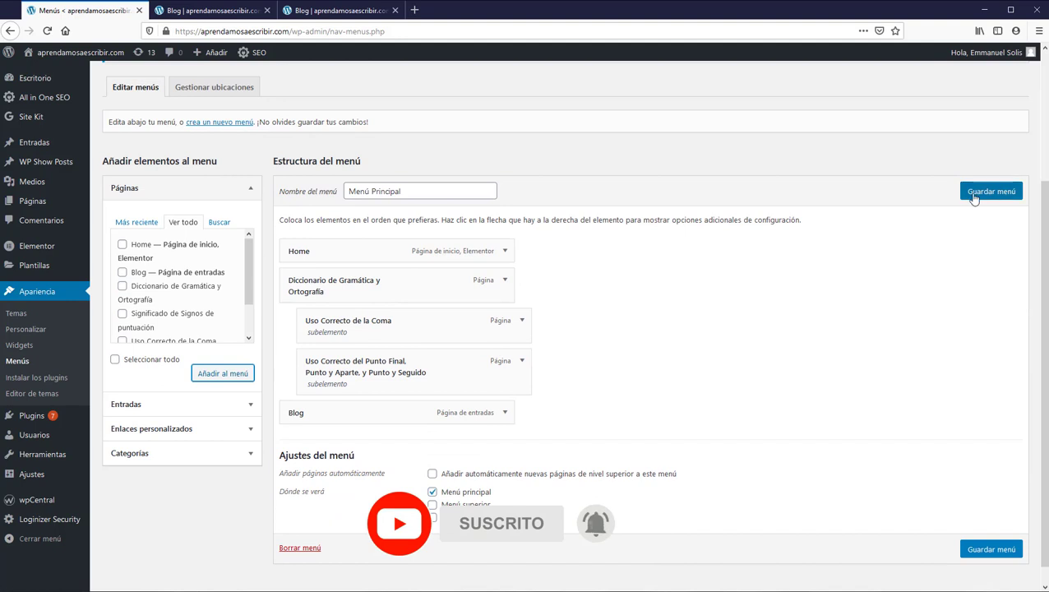
pyautogui.click(973, 197)
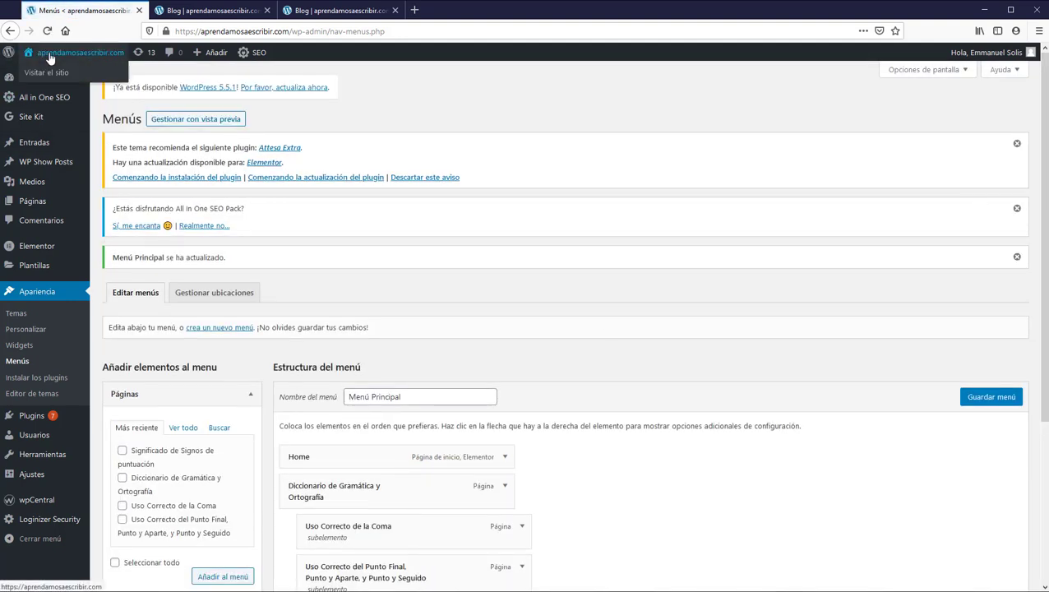
# Open the live site in a new tab, follow its Blog menu item and look over the entries from Entrada 3 to Entrada 1.
pyautogui.middleClick(50, 59)
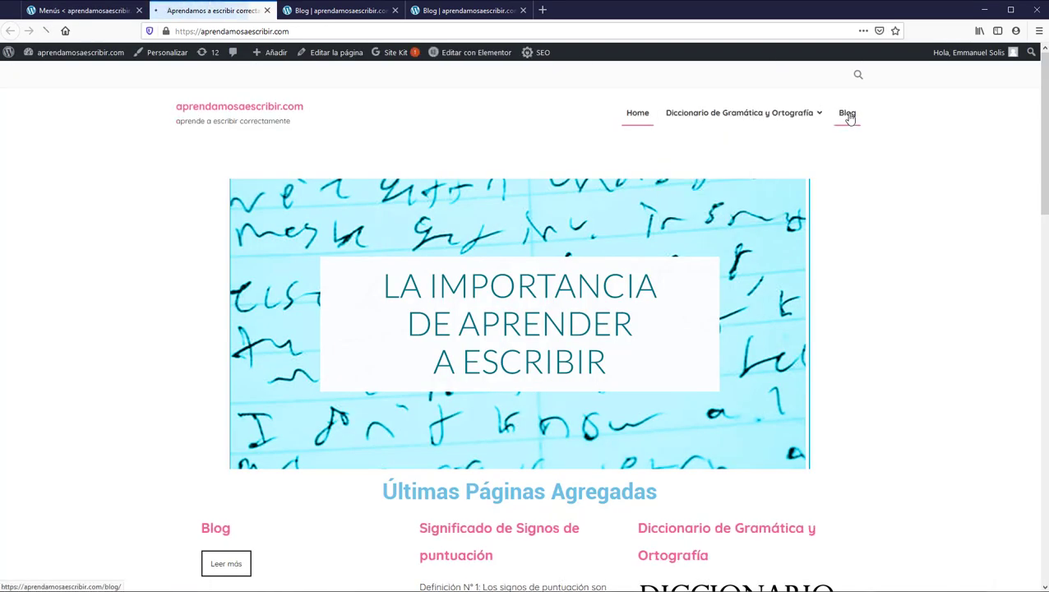
pyautogui.click(847, 116)
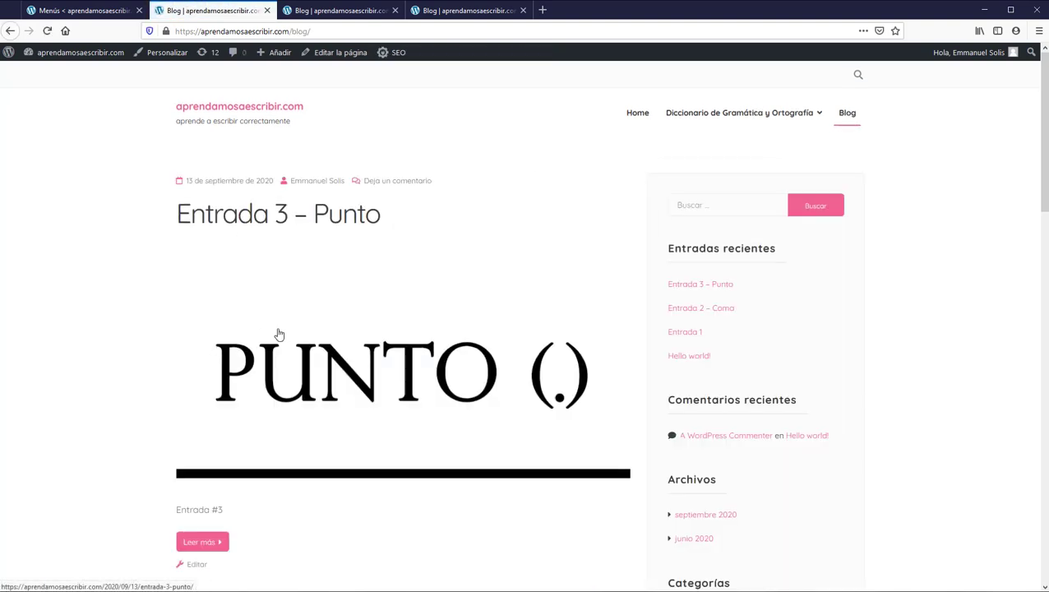
pyautogui.scroll(-5, 408, 433)
pyautogui.scroll(-8, 408, 433)
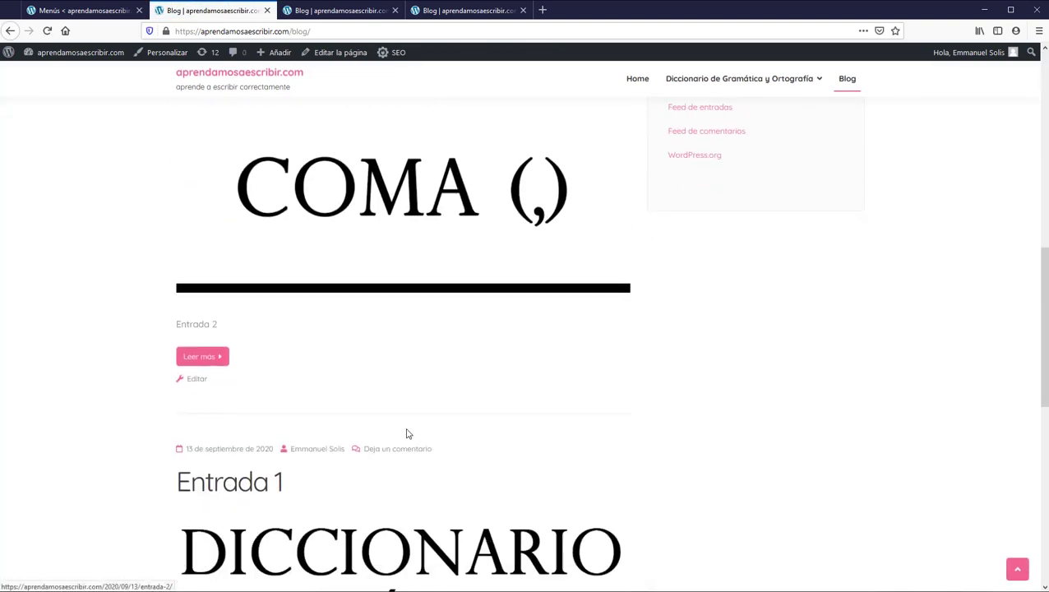
pyautogui.scroll(9, 466, 515)
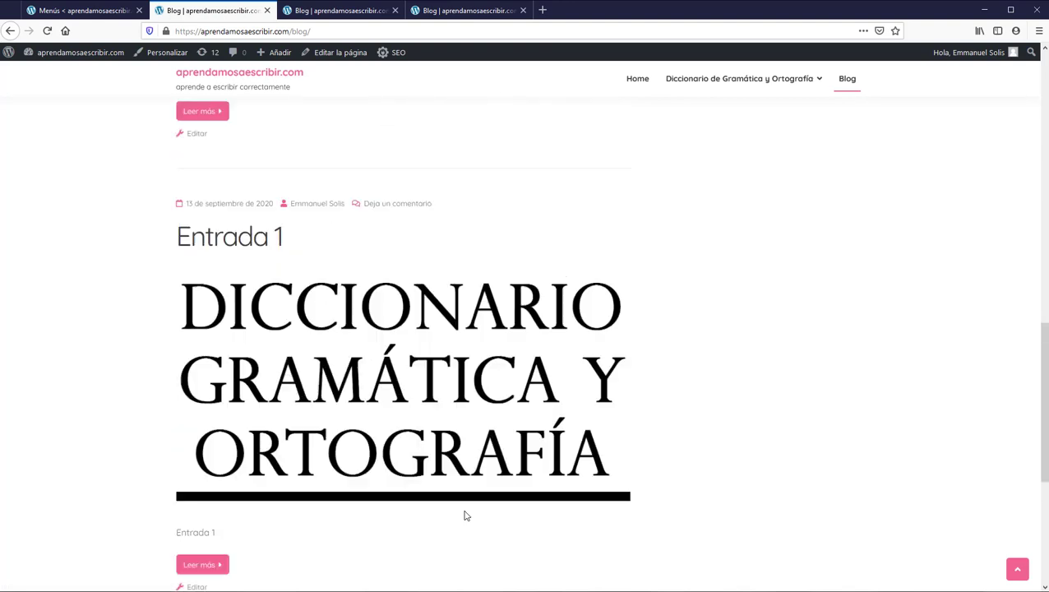
pyautogui.scroll(3, 466, 515)
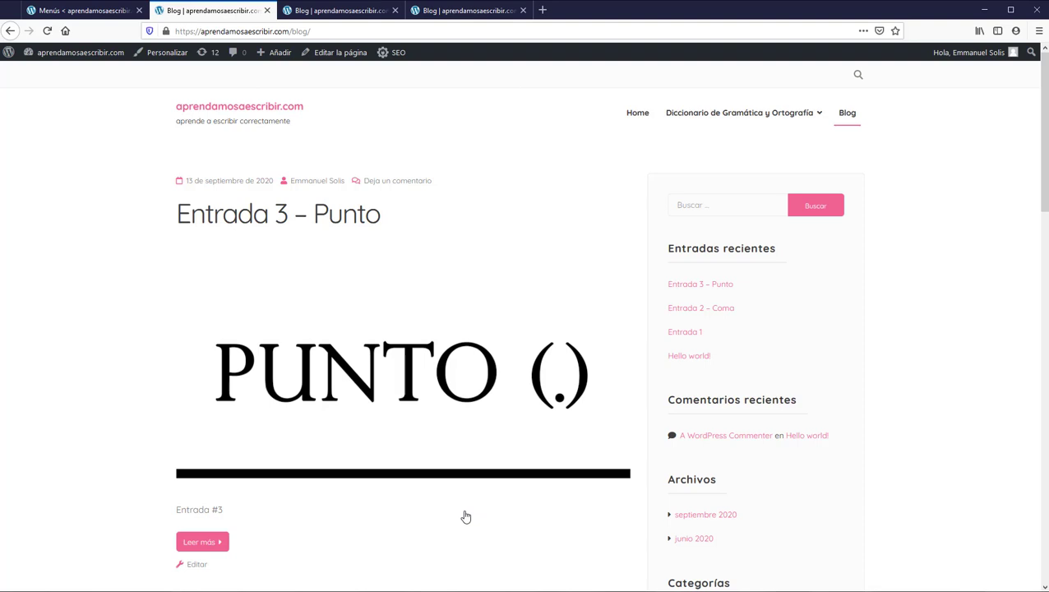
# Examine the Blog page's sidebar sections, from the search box and Entradas recientes down to Categorías and Meta.
pyautogui.scroll(-2, 698, 238)
pyautogui.scroll(-1, 765, 263)
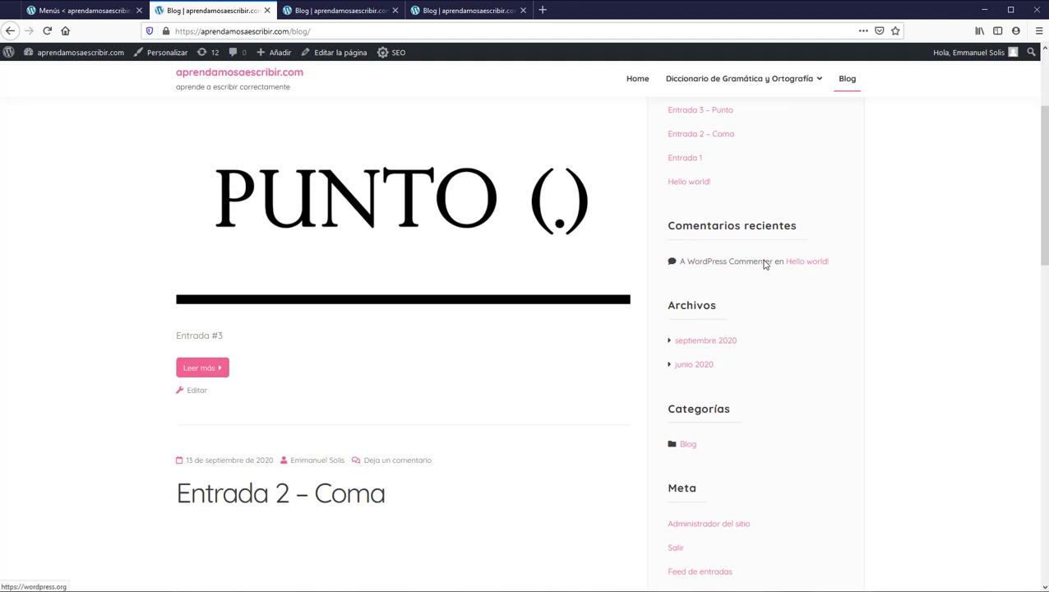
pyautogui.scroll(3, 765, 263)
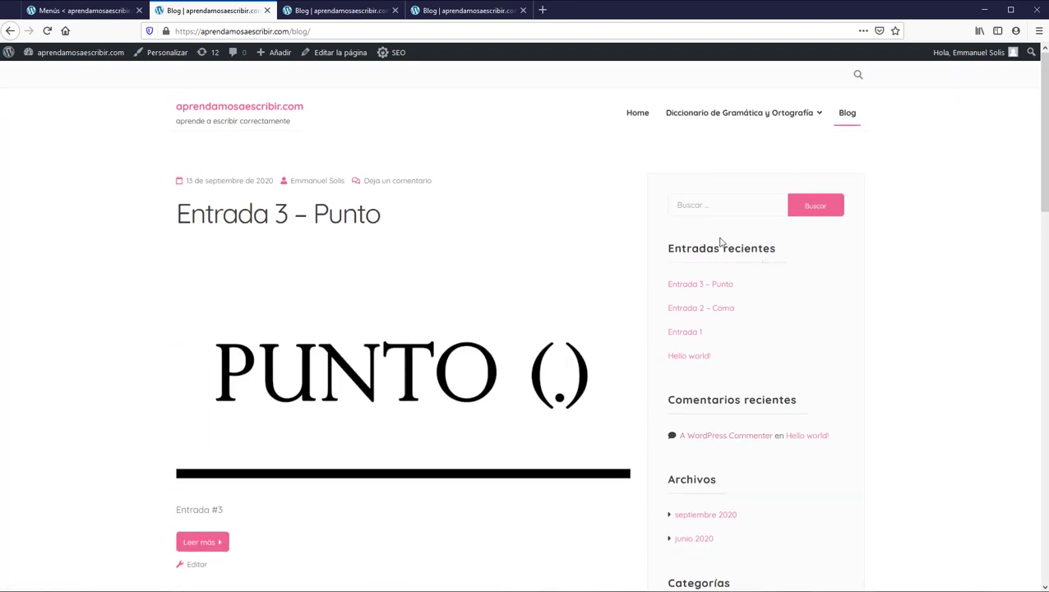
pyautogui.scroll(-2, 759, 403)
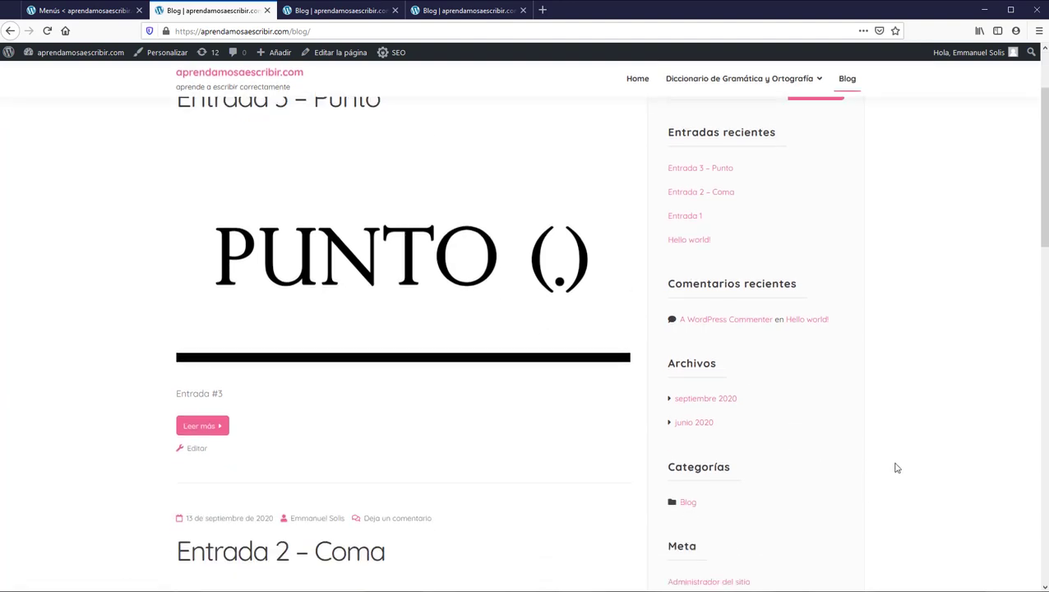
pyautogui.scroll(-2, 700, 362)
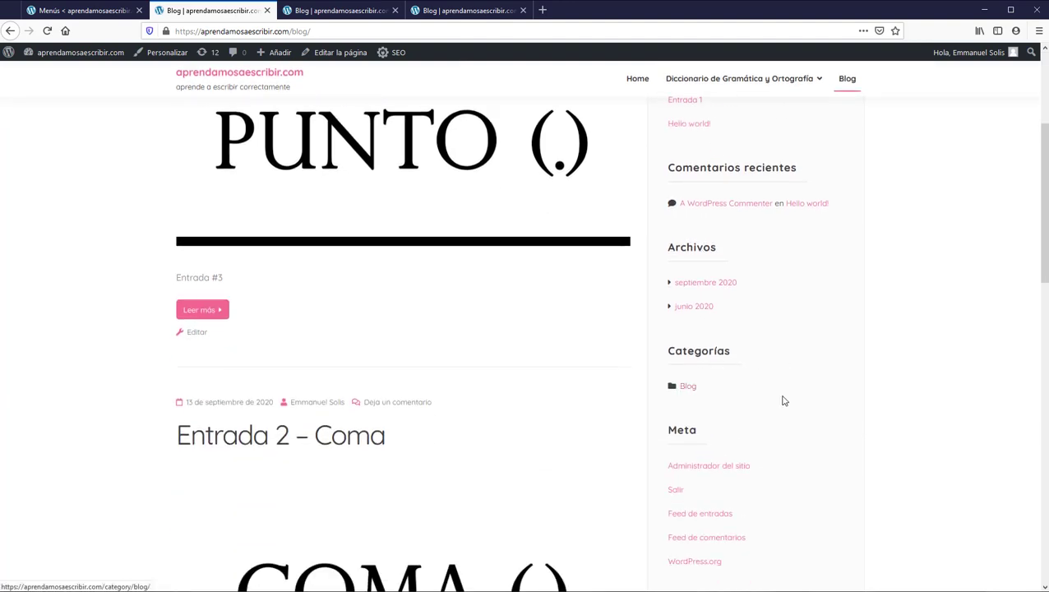